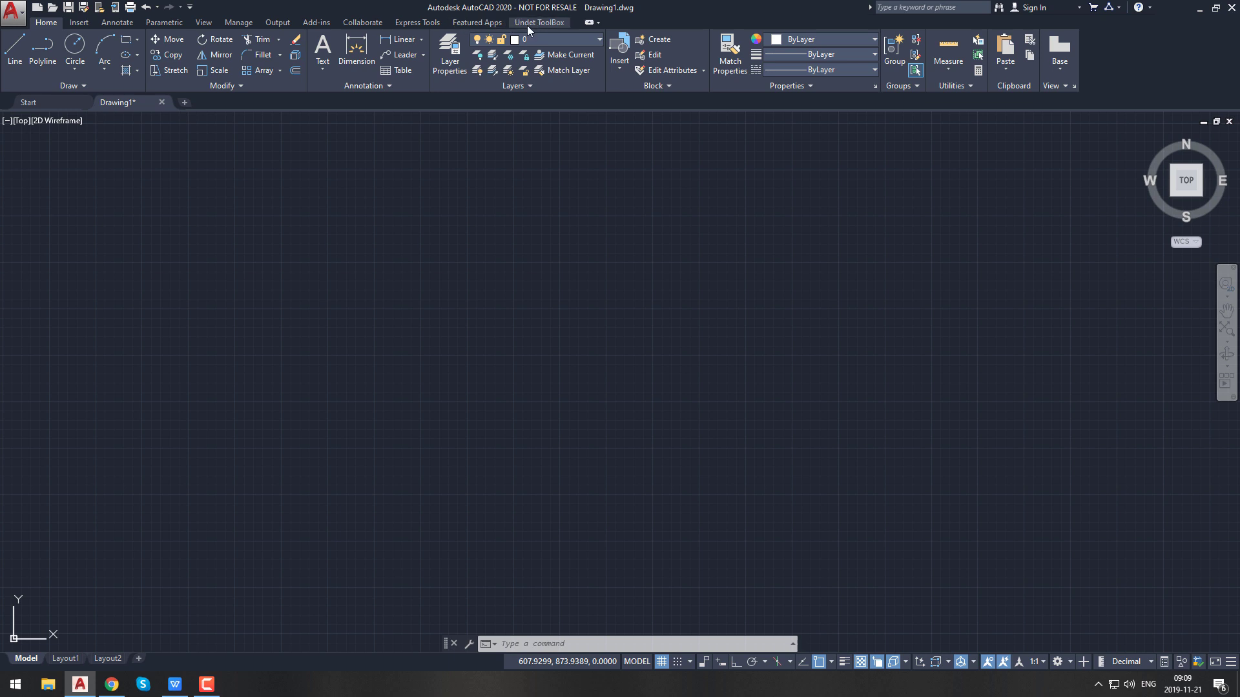
Step: Show the Undet ToolBox palette and start opening an existing Undet project
click(527, 26)
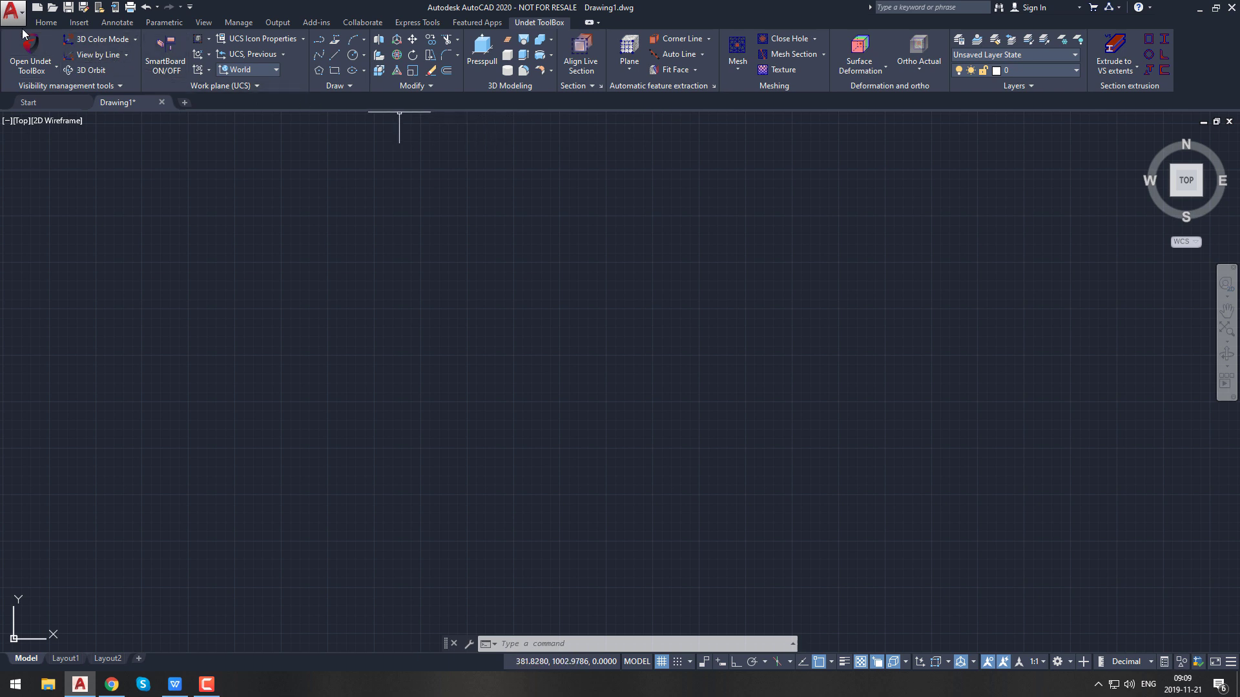
click(29, 50)
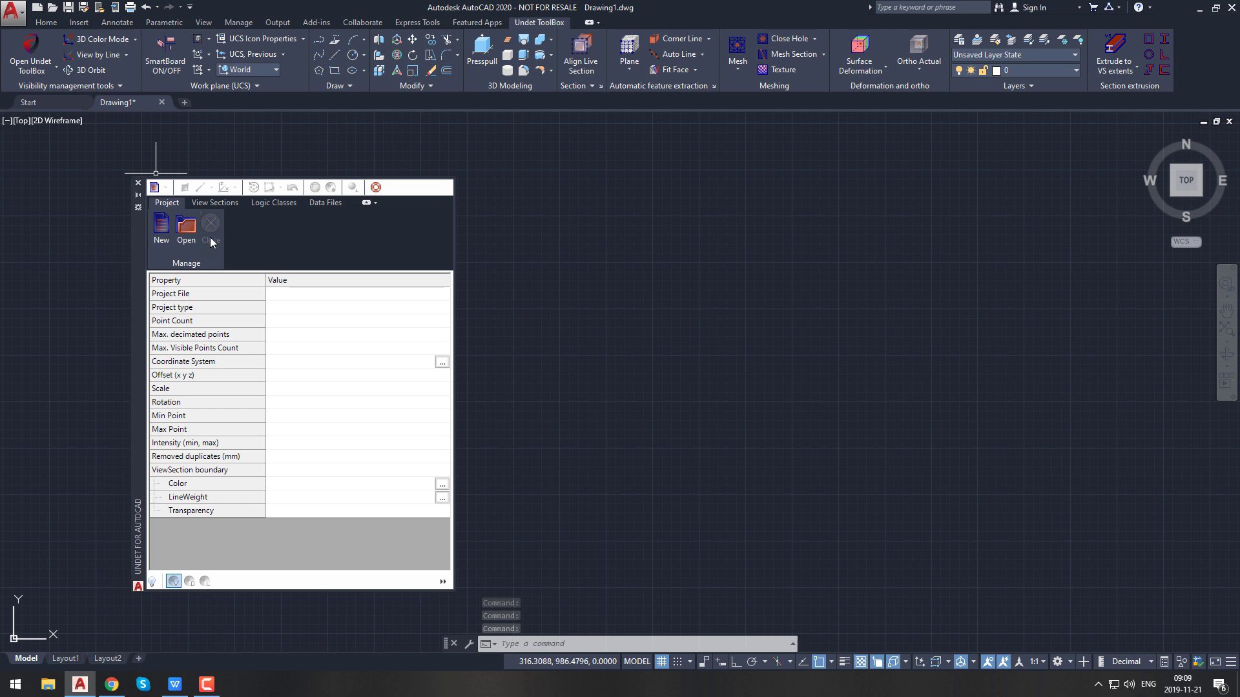
click(191, 227)
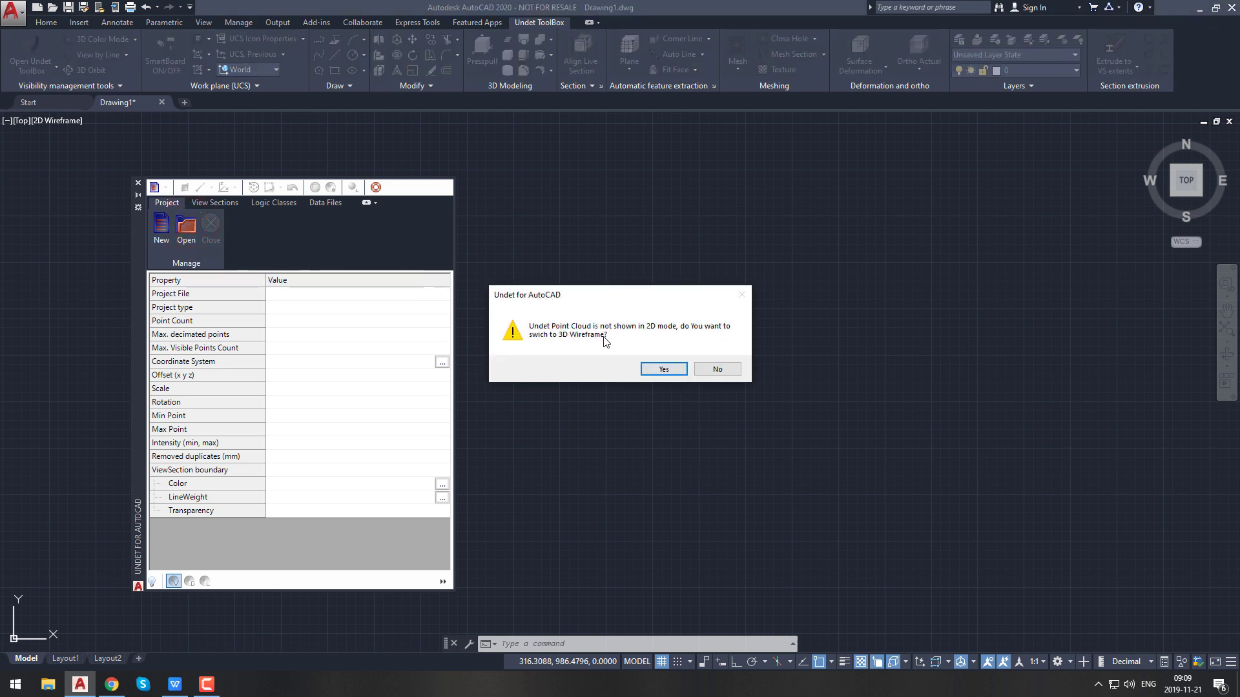
Step: Load 18078_Canford.ipcp in 3D Wireframe and display its Project properties
click(664, 370)
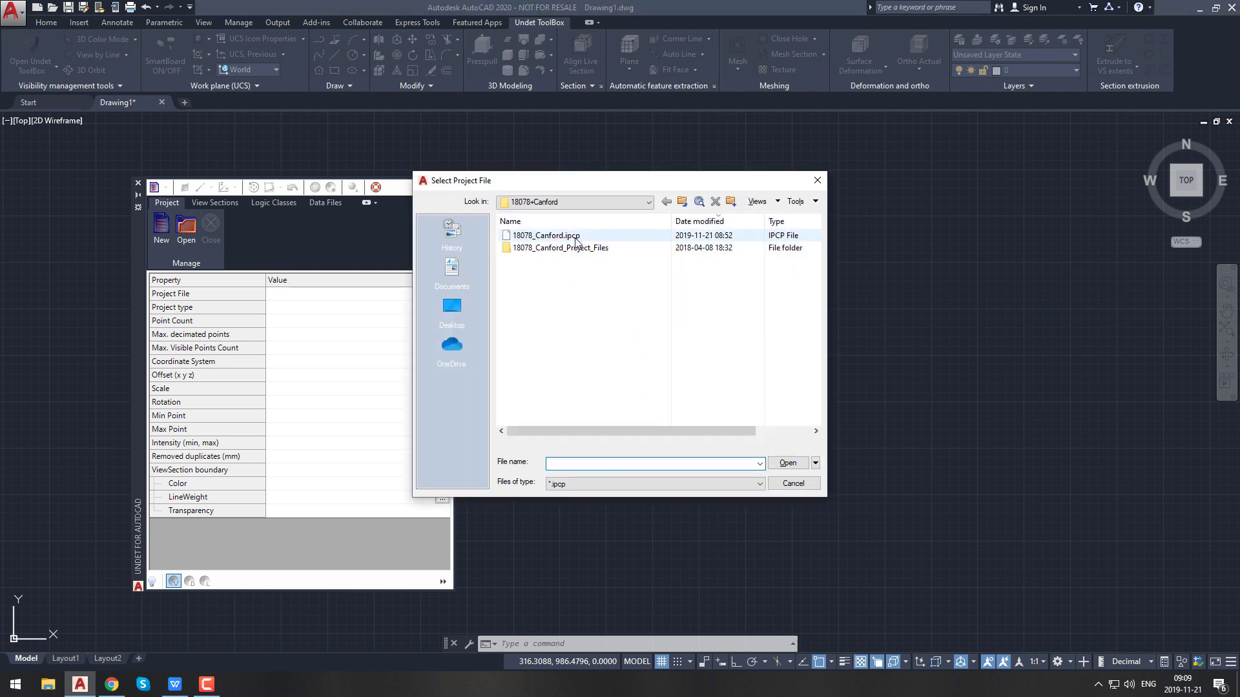
click(573, 237)
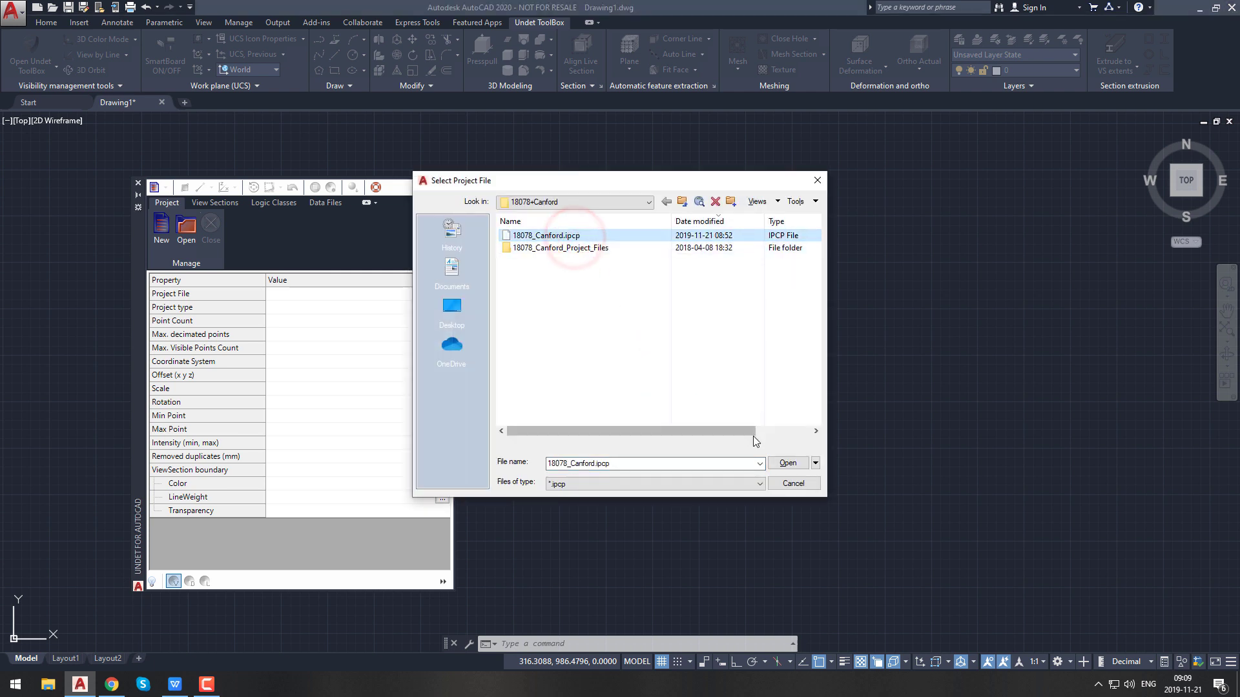
click(787, 464)
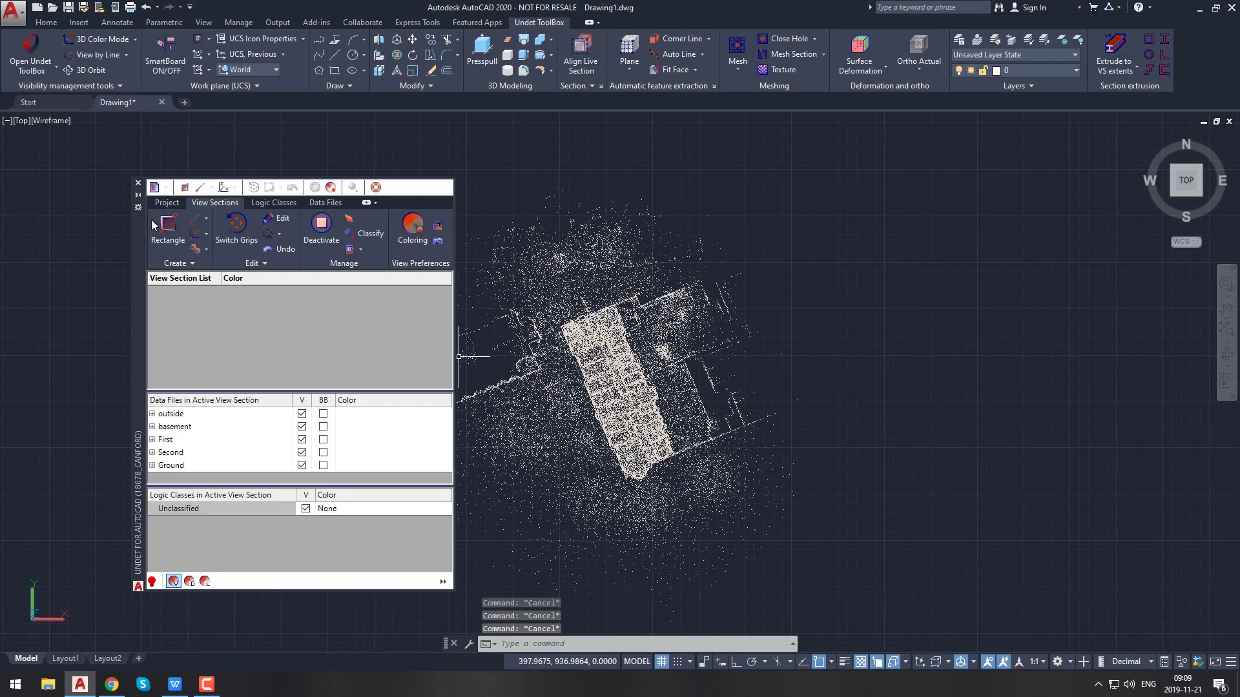
click(165, 204)
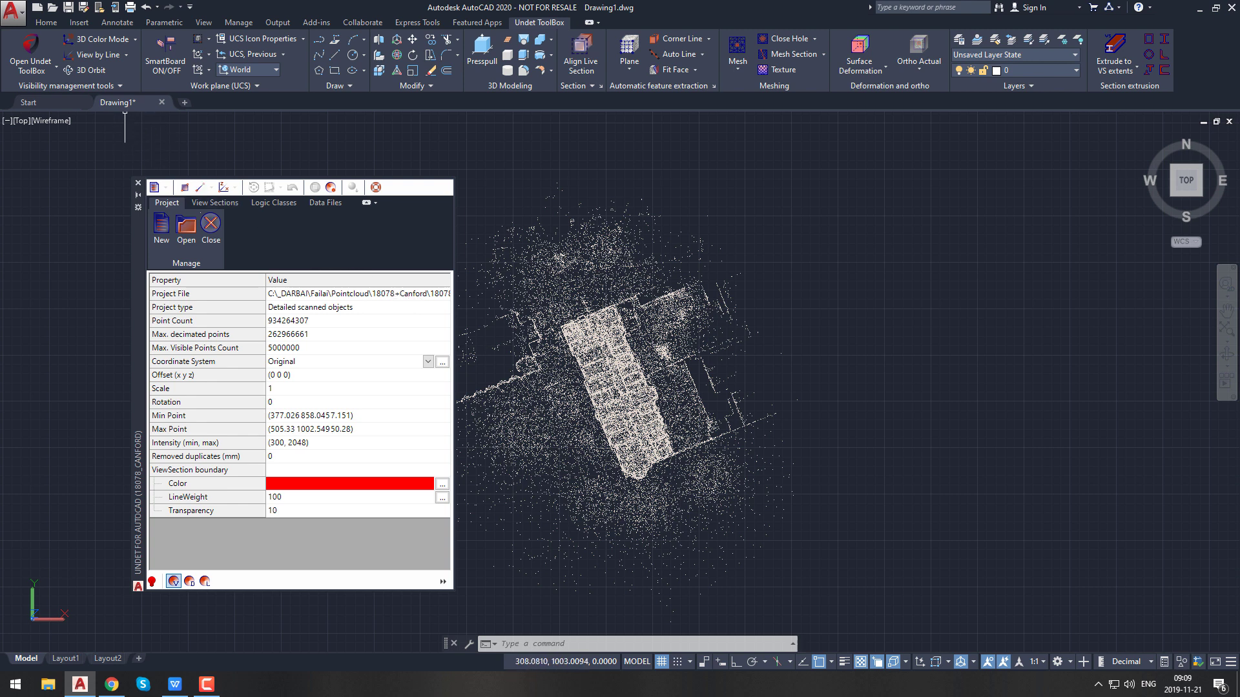
Step: Keep 3D Color Mode for the drawing and show the empty View Sections list
click(135, 40)
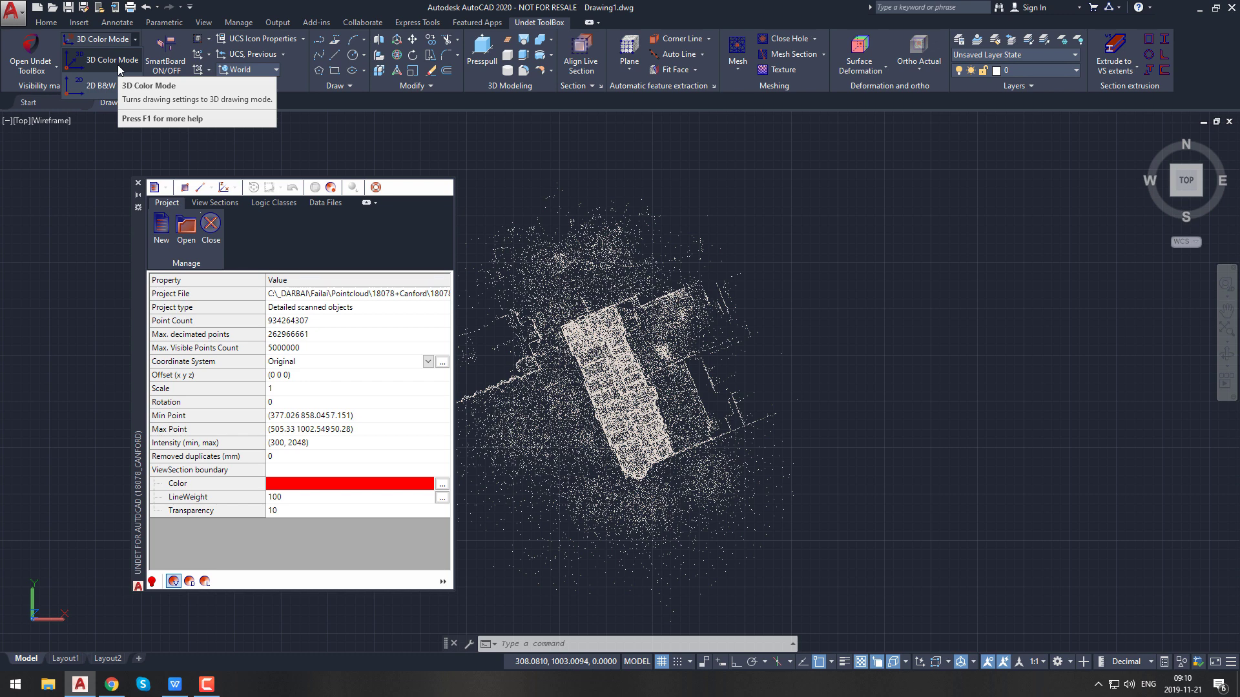
click(118, 65)
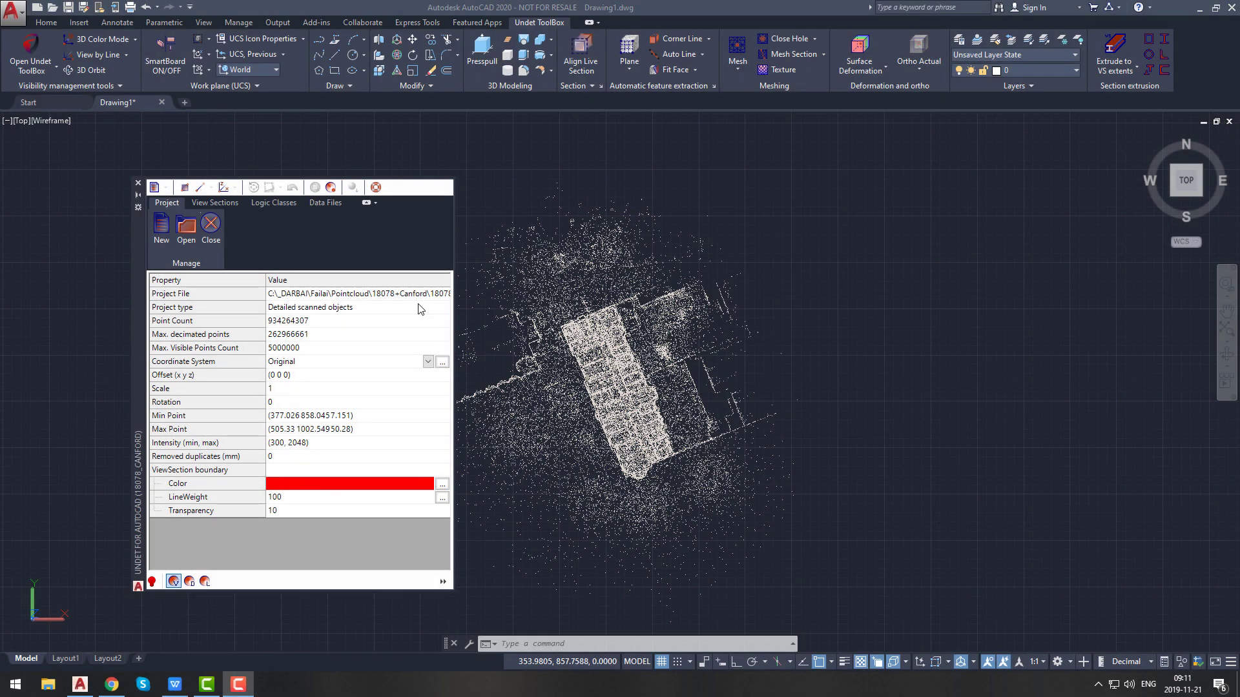
click(205, 204)
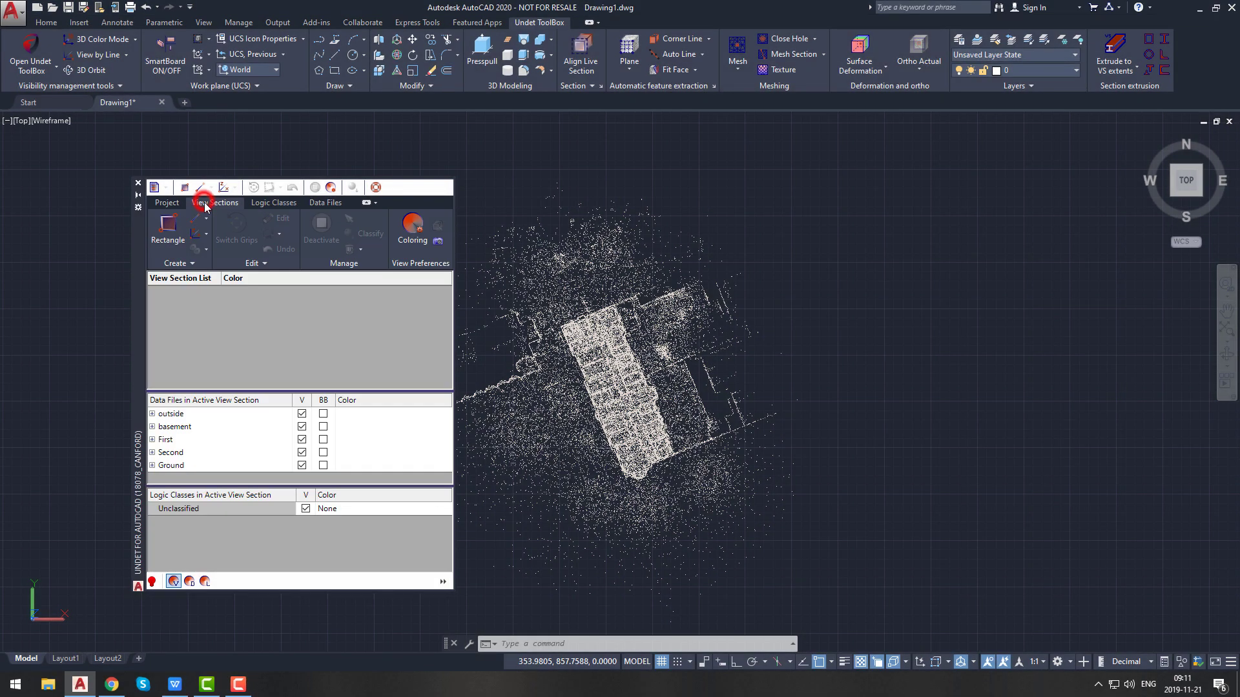
Step: Start a rectangular view section and place its first corner at the building
click(173, 226)
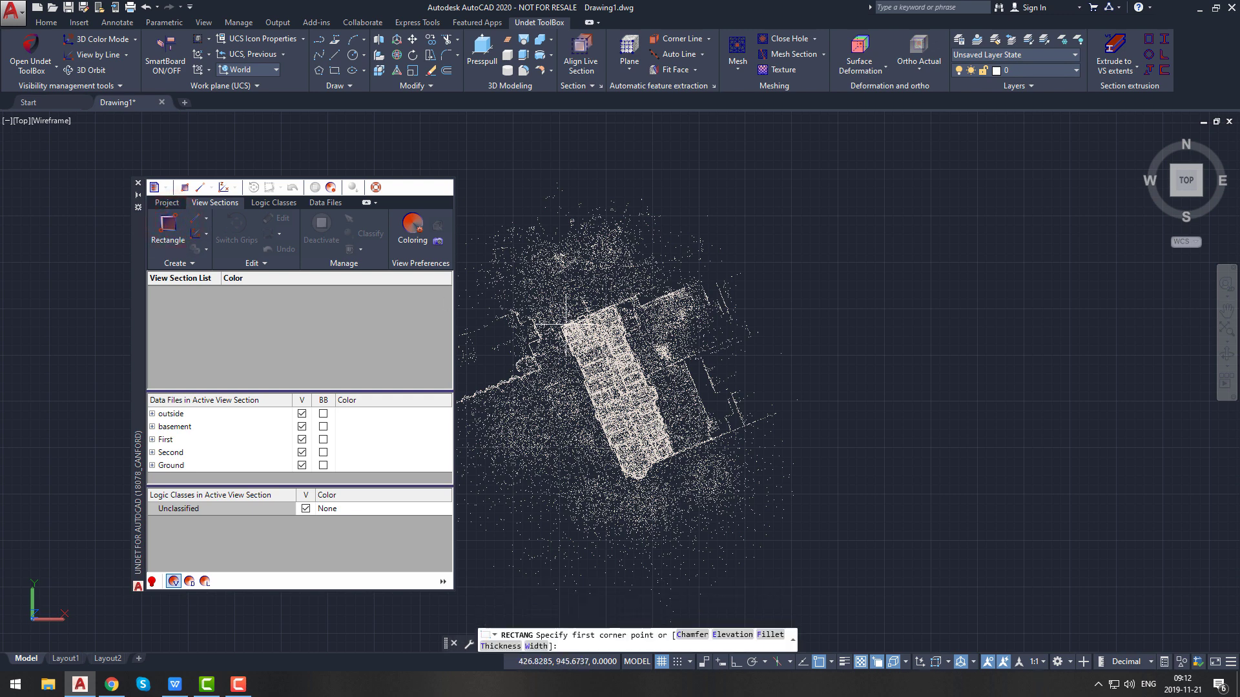
scroll(558, 321, up, 4)
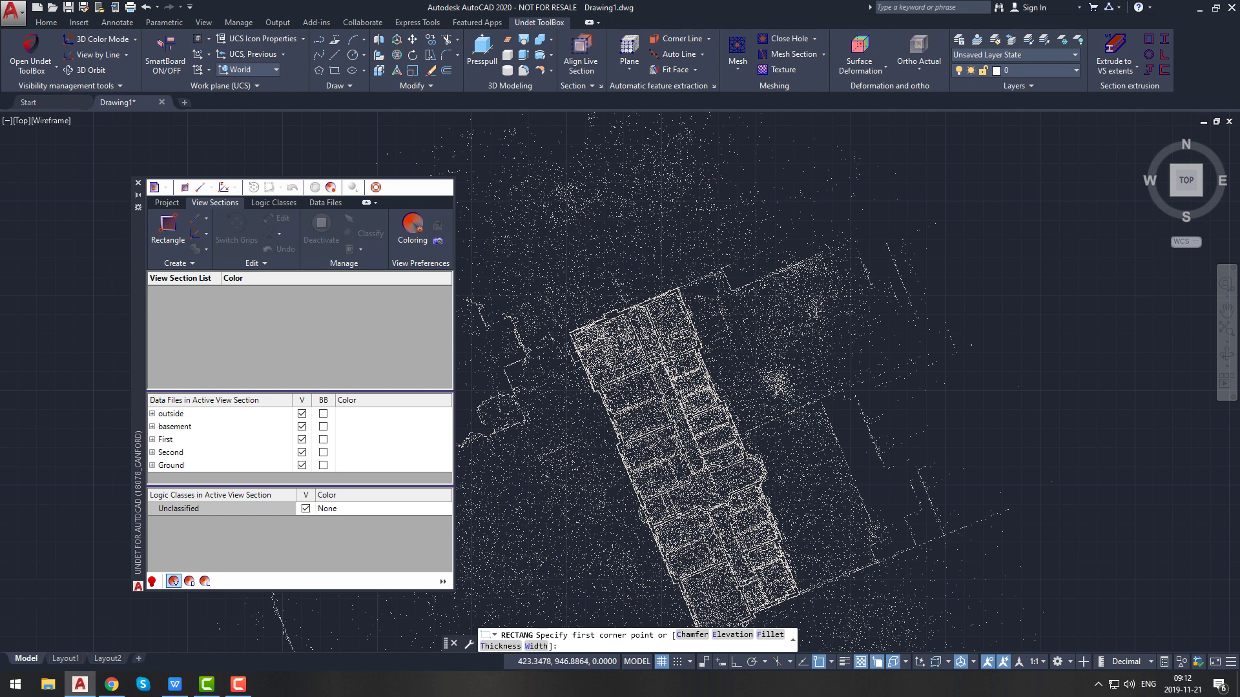
middle_drag(556, 323, 551, 273)
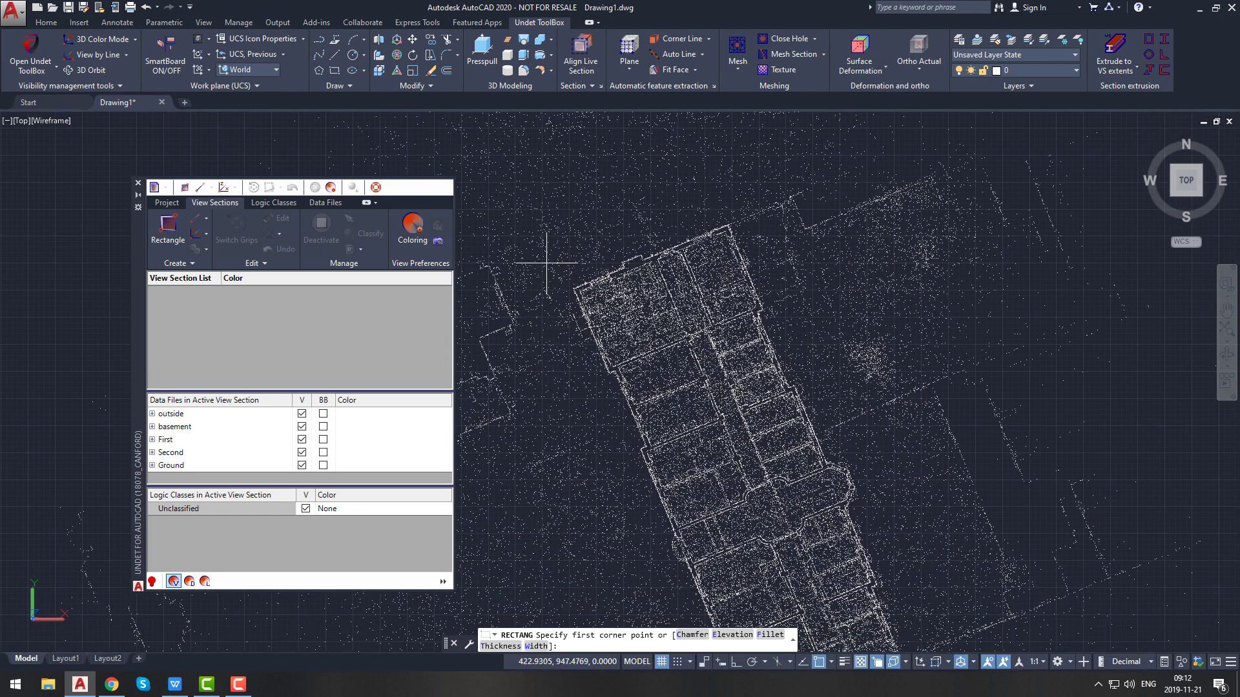
click(545, 258)
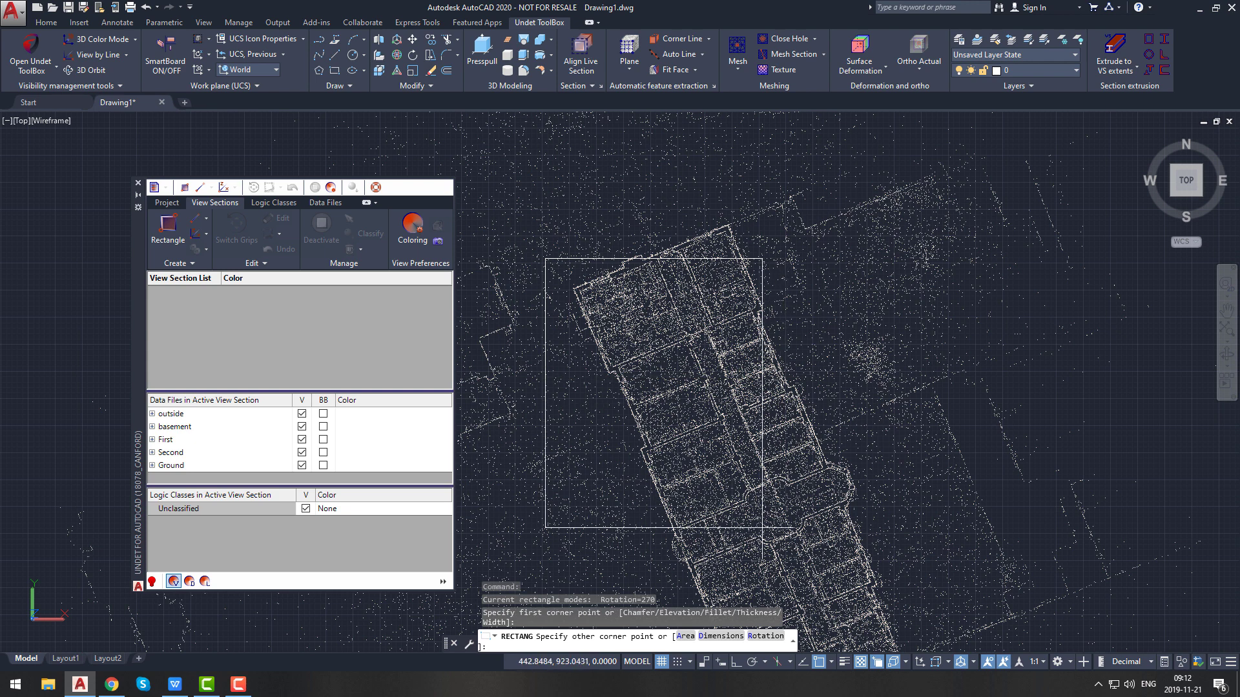
Step: Rotate the rectangle to the building edge via two picked points and set the opposite corner
click(765, 636)
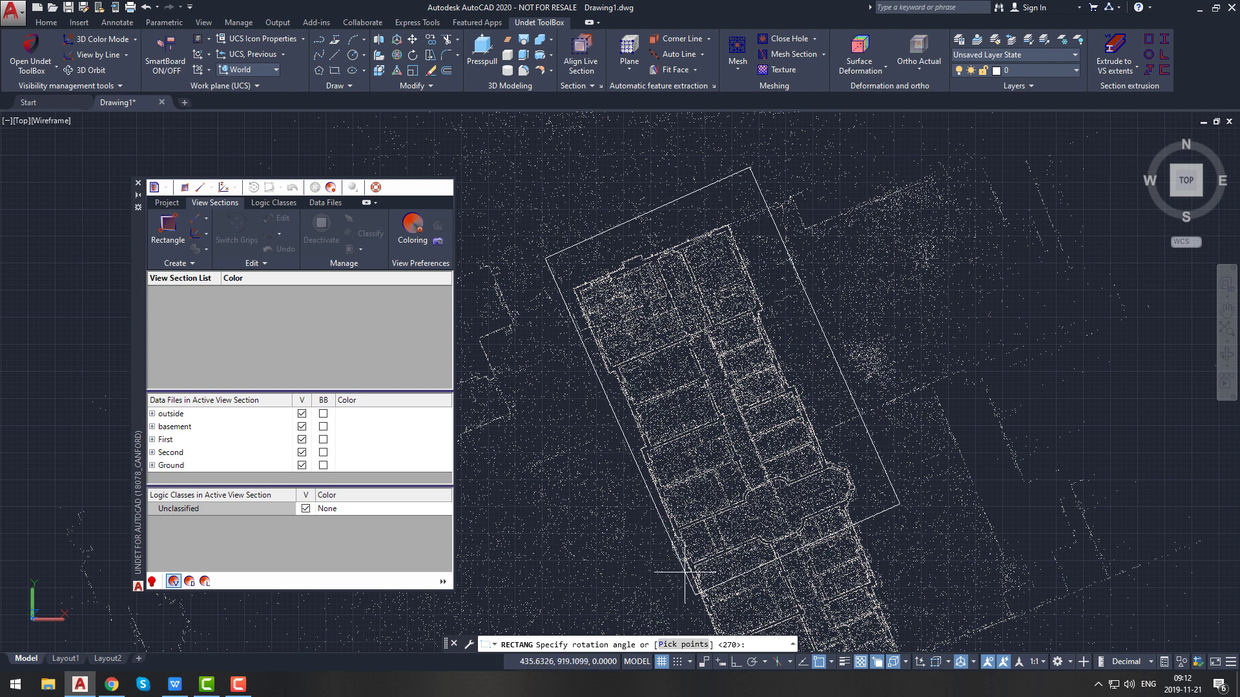
click(672, 646)
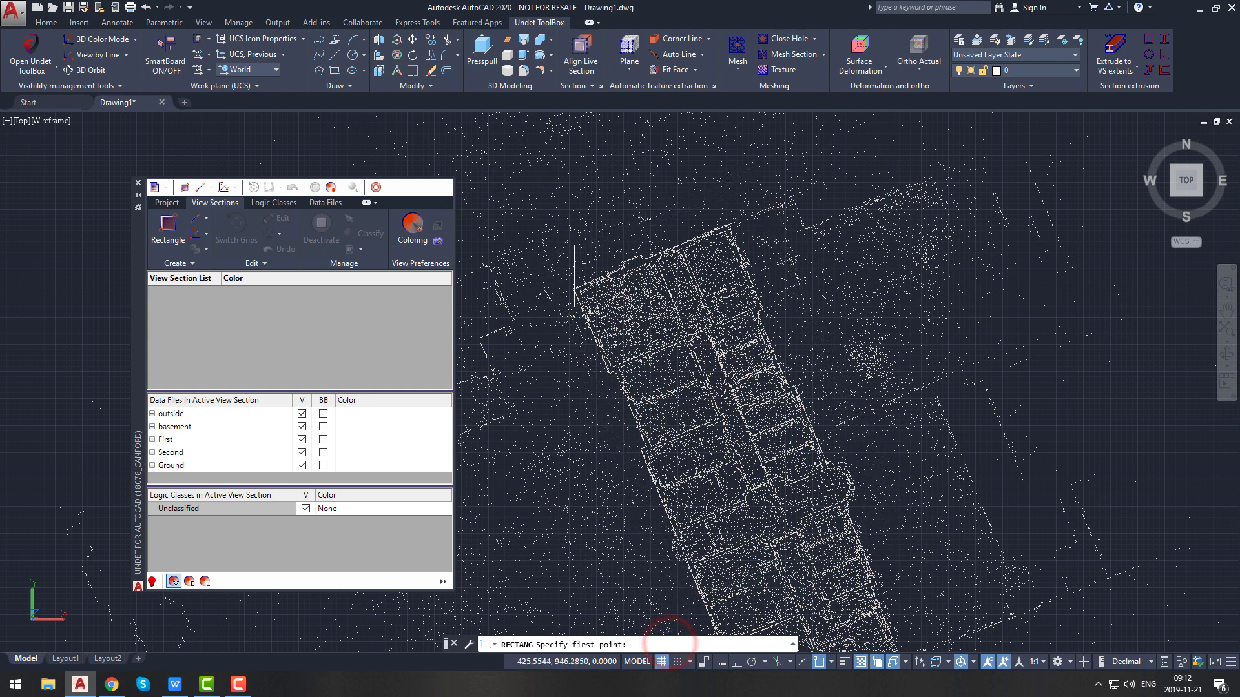
scroll(575, 295, up, 5)
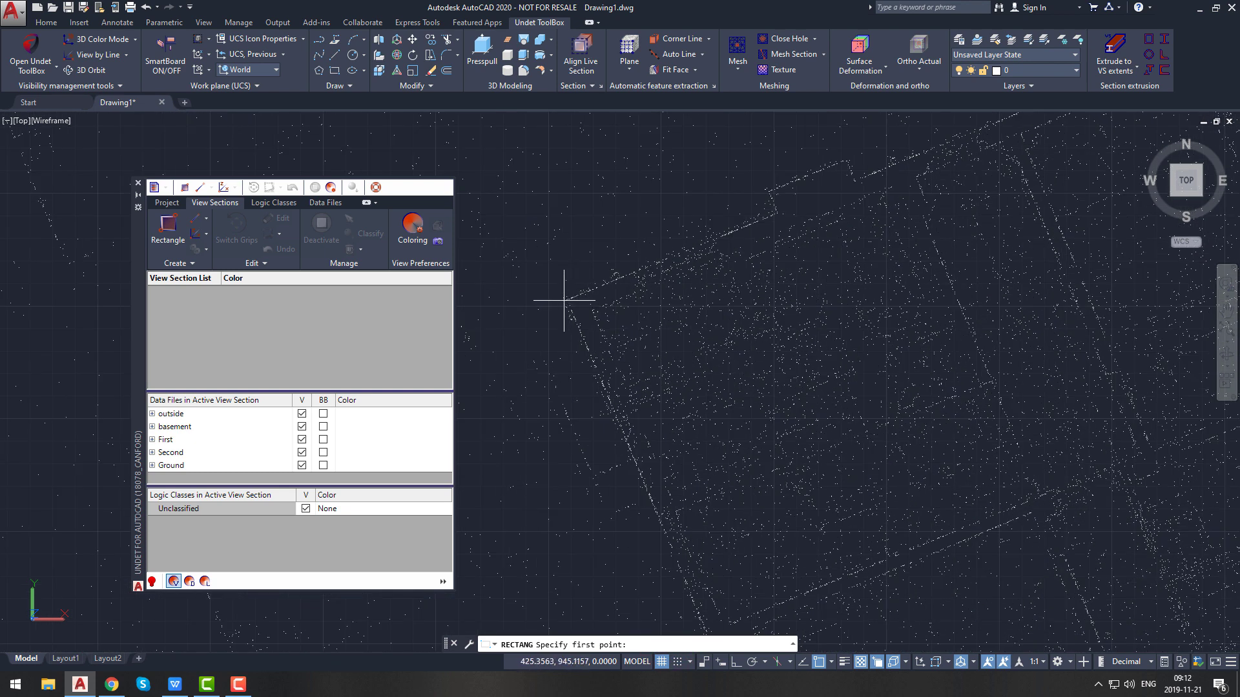
click(567, 301)
scroll(567, 301, down, 3)
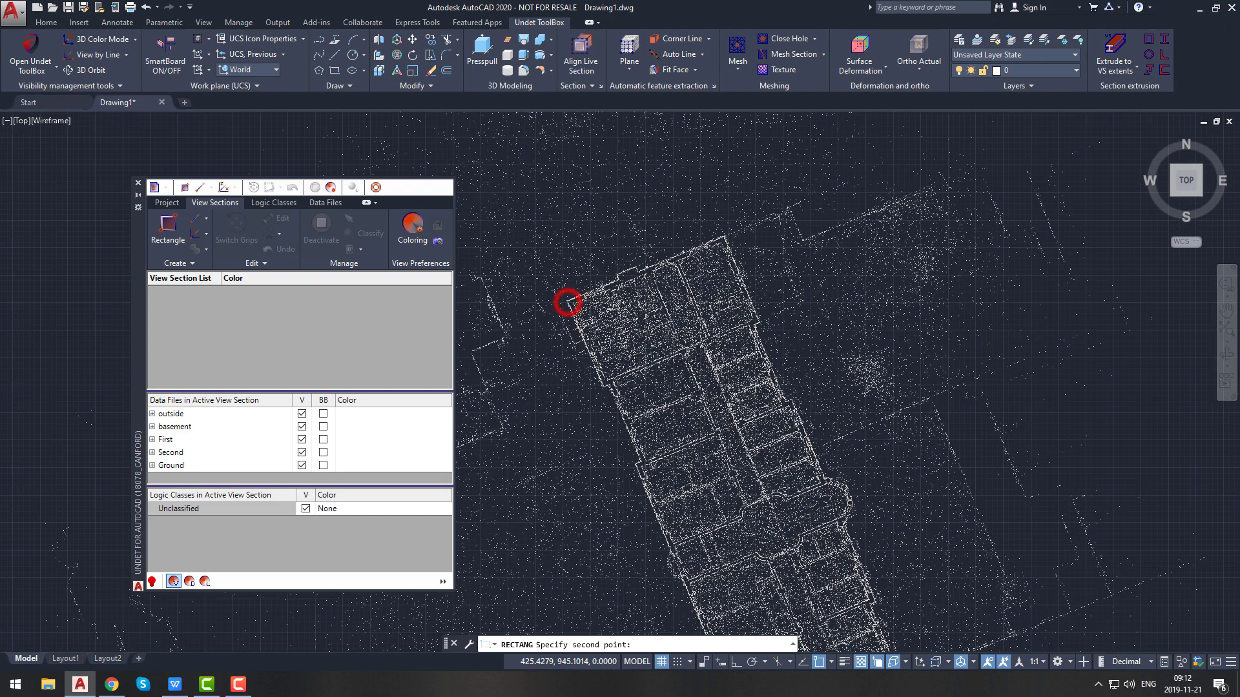
scroll(640, 413, up, 4)
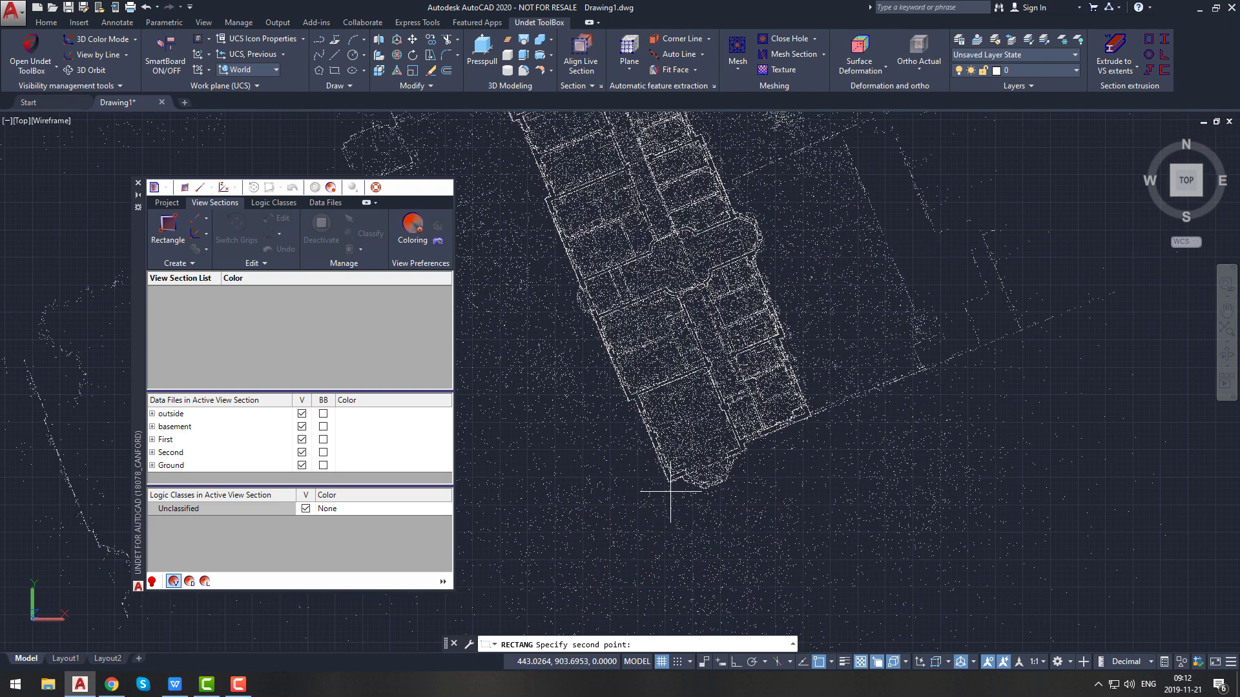
scroll(669, 475, up, 3)
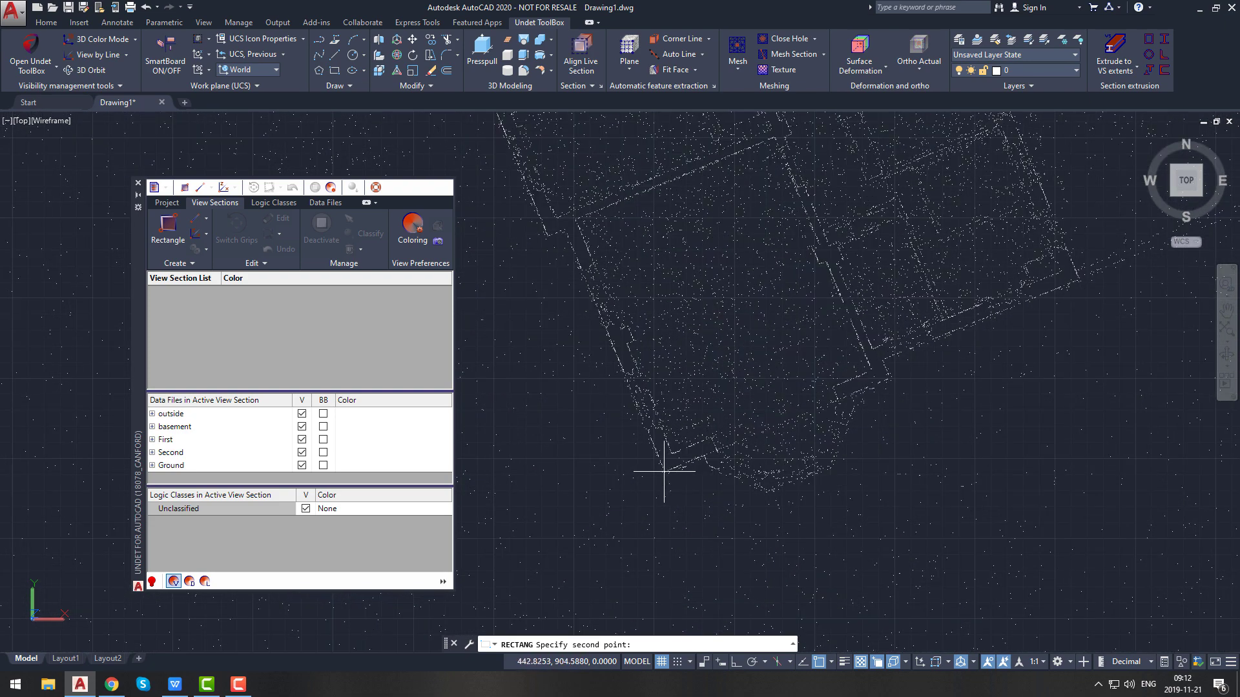
click(666, 471)
scroll(685, 461, down, 3)
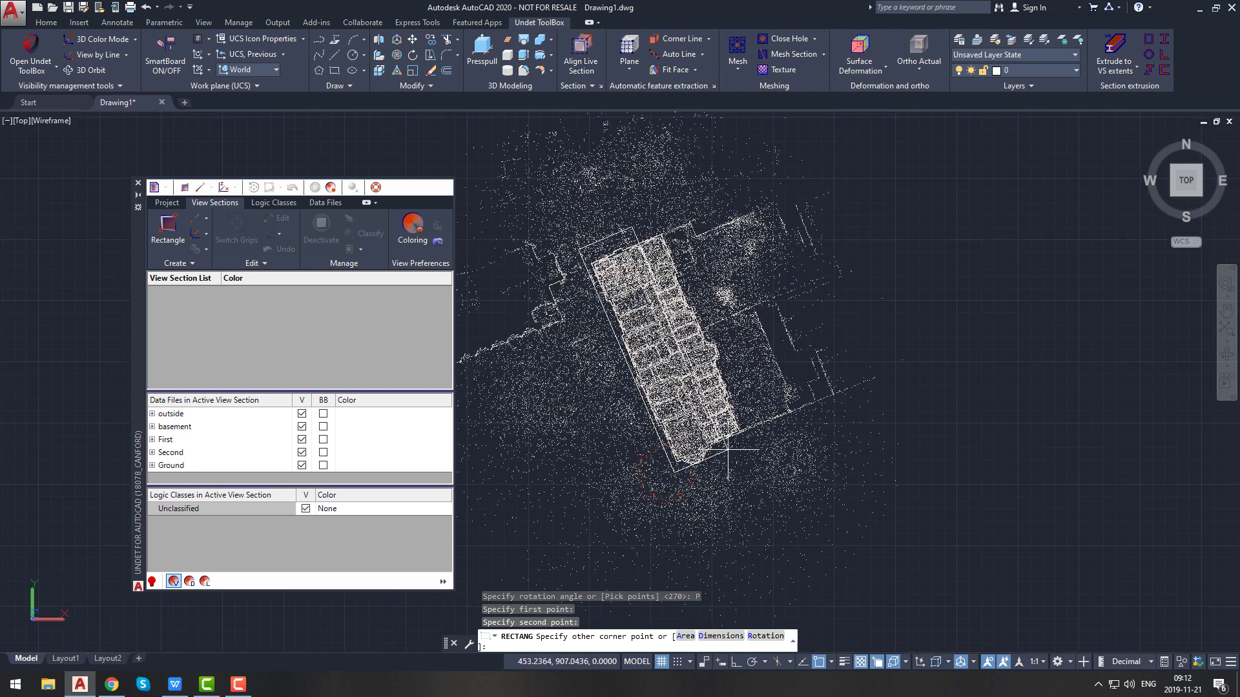
click(765, 450)
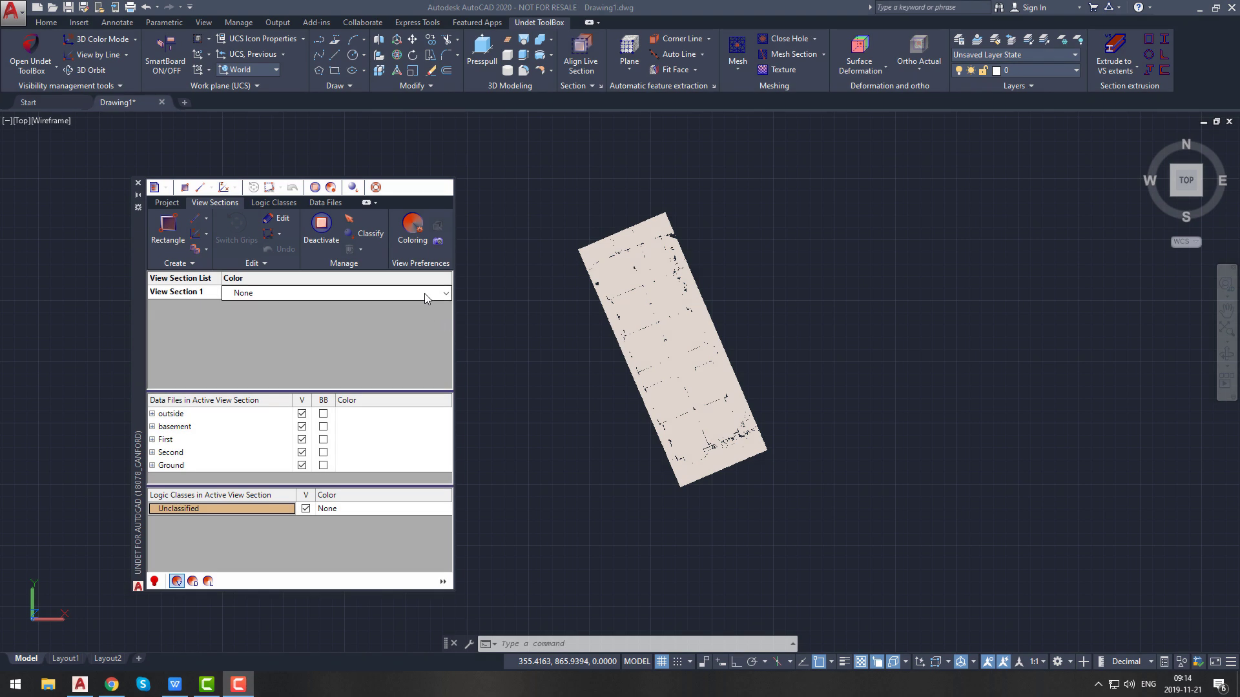
Step: Turn on Color by View Section and set View Section 1's colour to By Intensity
click(445, 294)
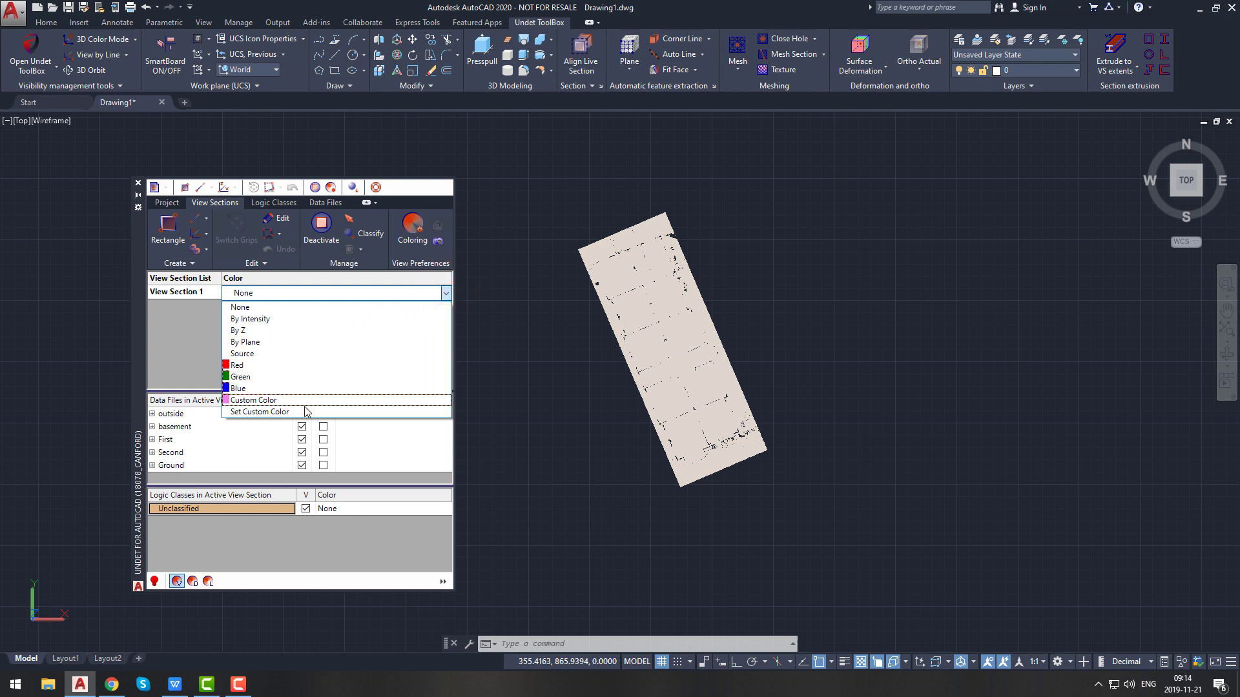
click(446, 293)
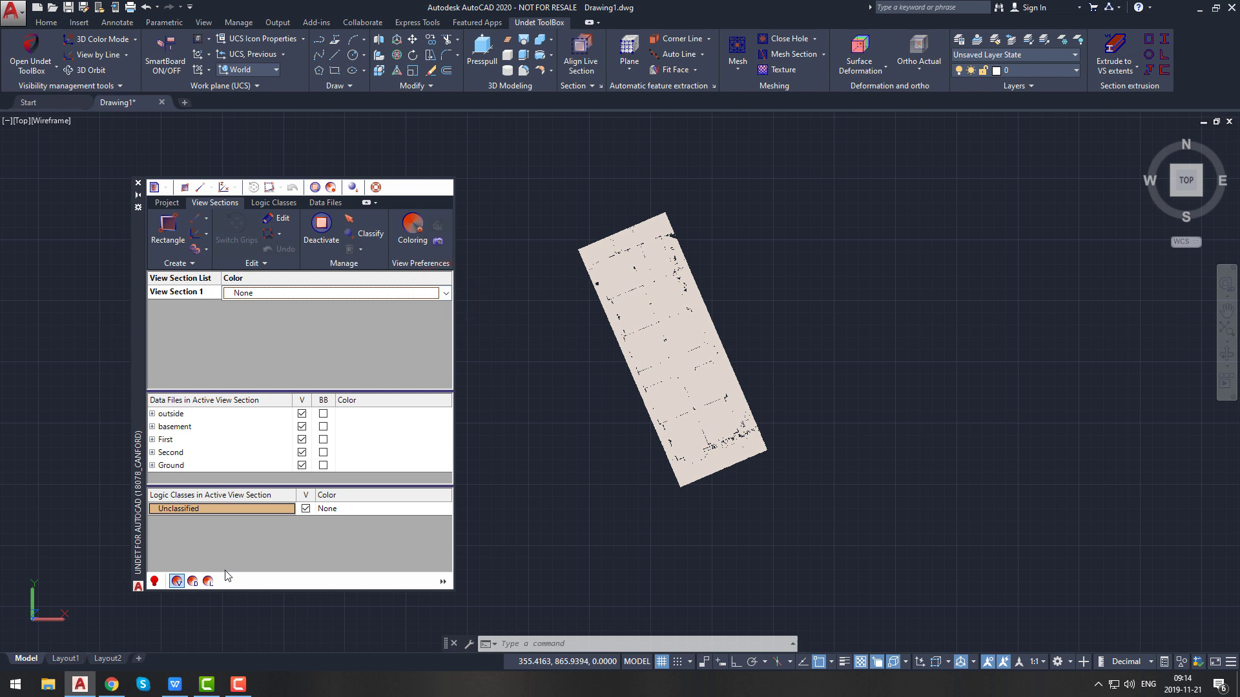
click(177, 582)
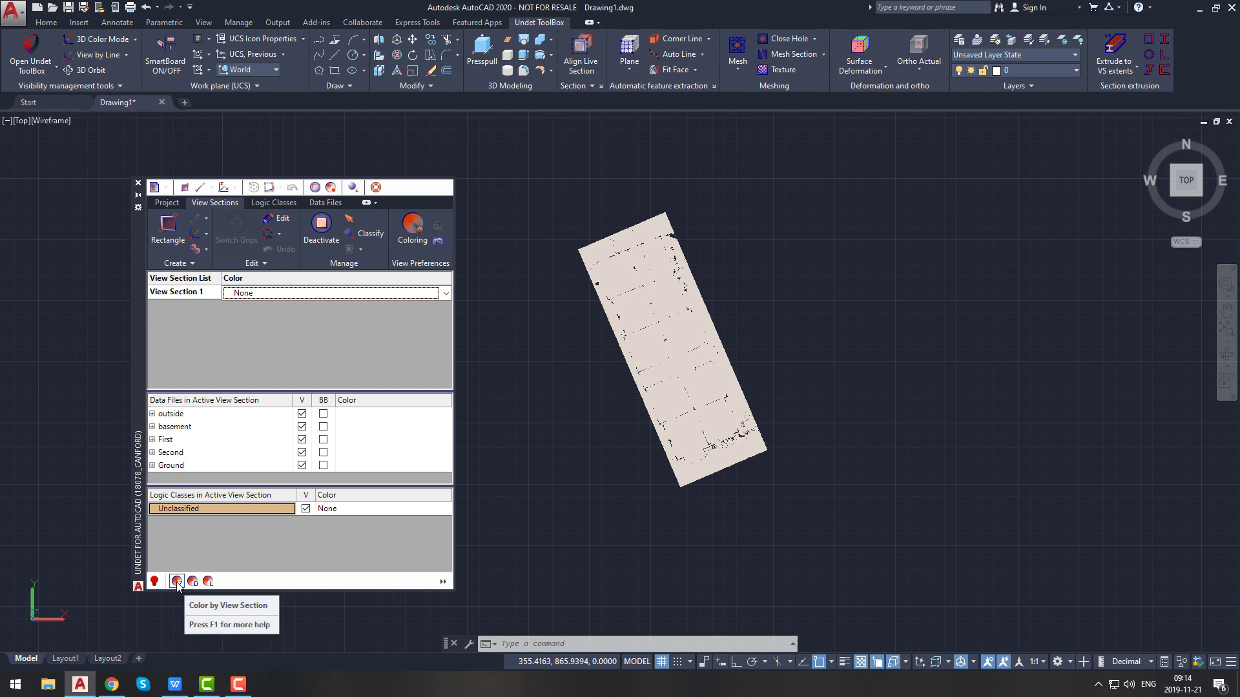
click(177, 582)
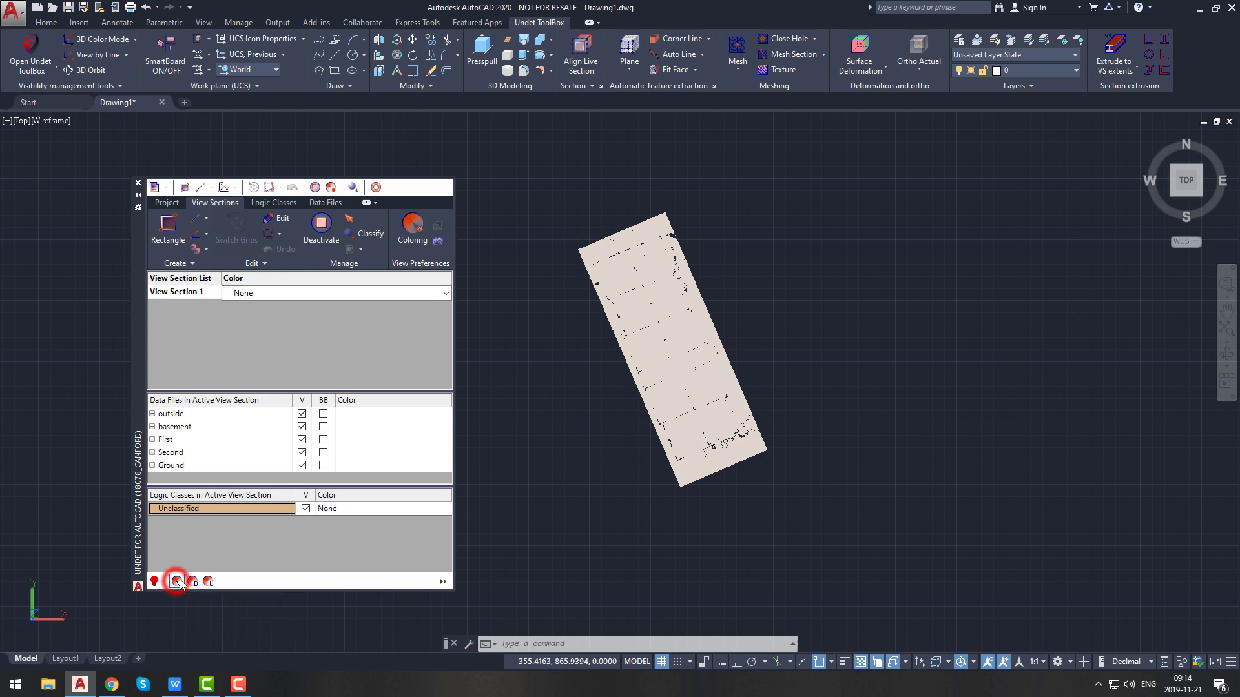
click(444, 294)
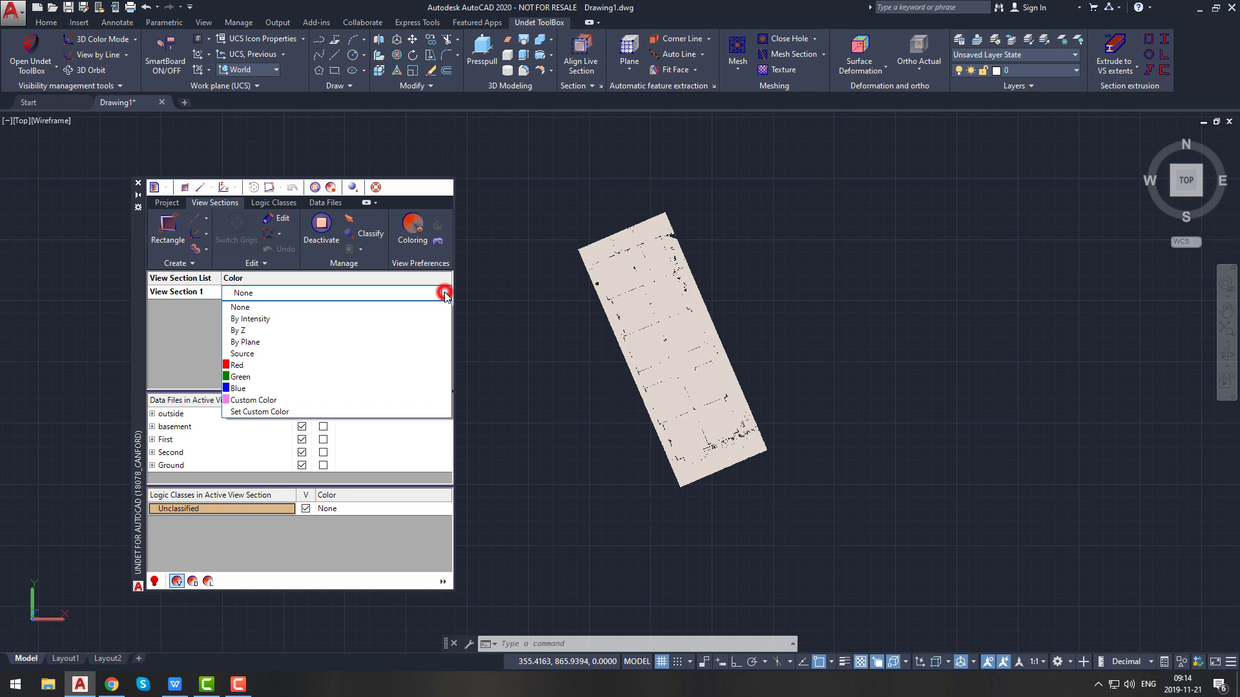
click(313, 321)
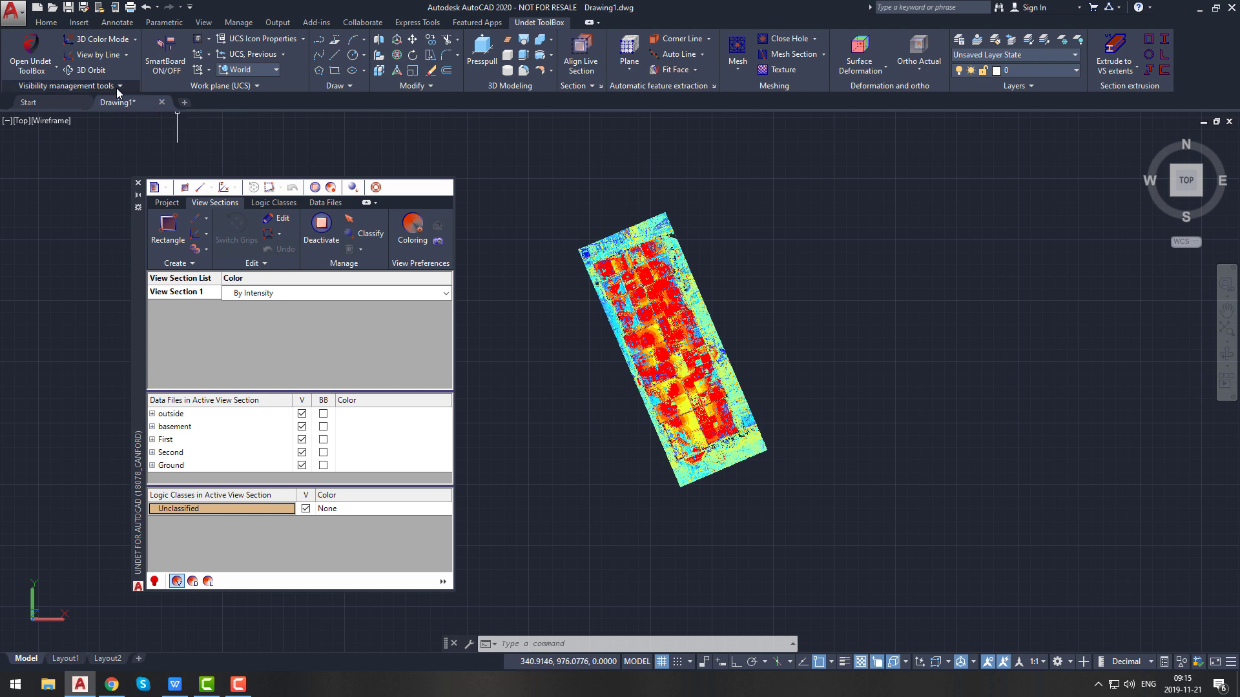
click(100, 71)
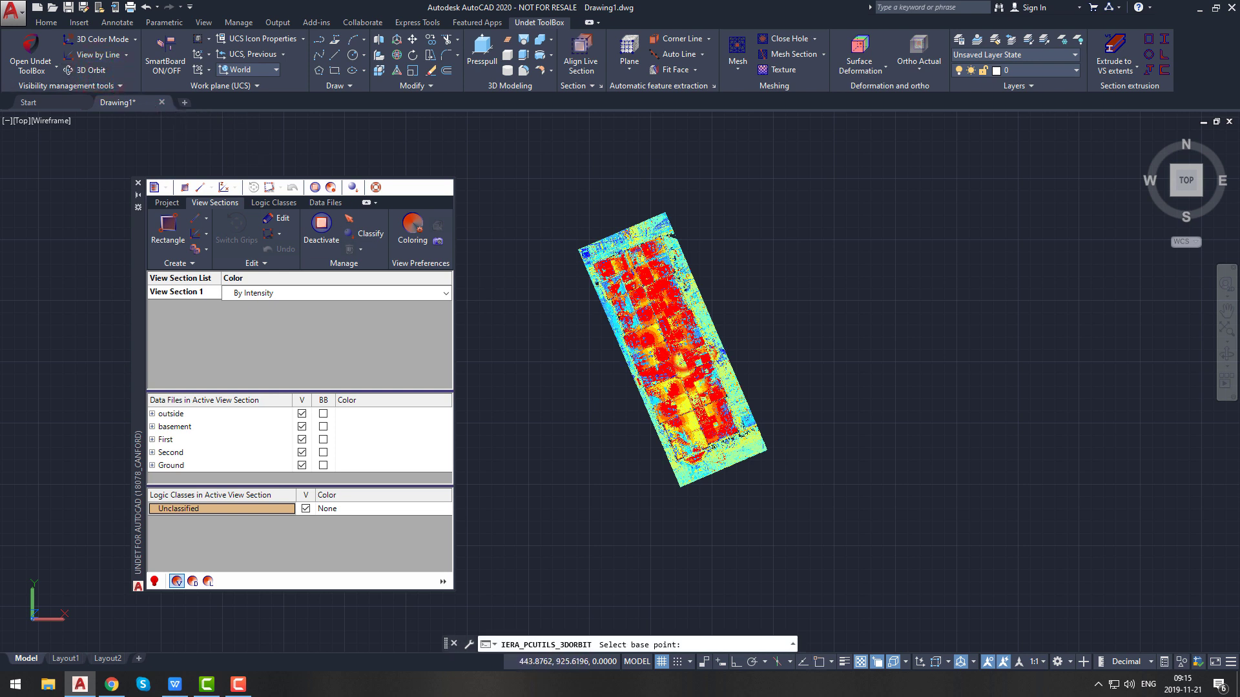
click(665, 368)
drag(665, 368, 726, 274)
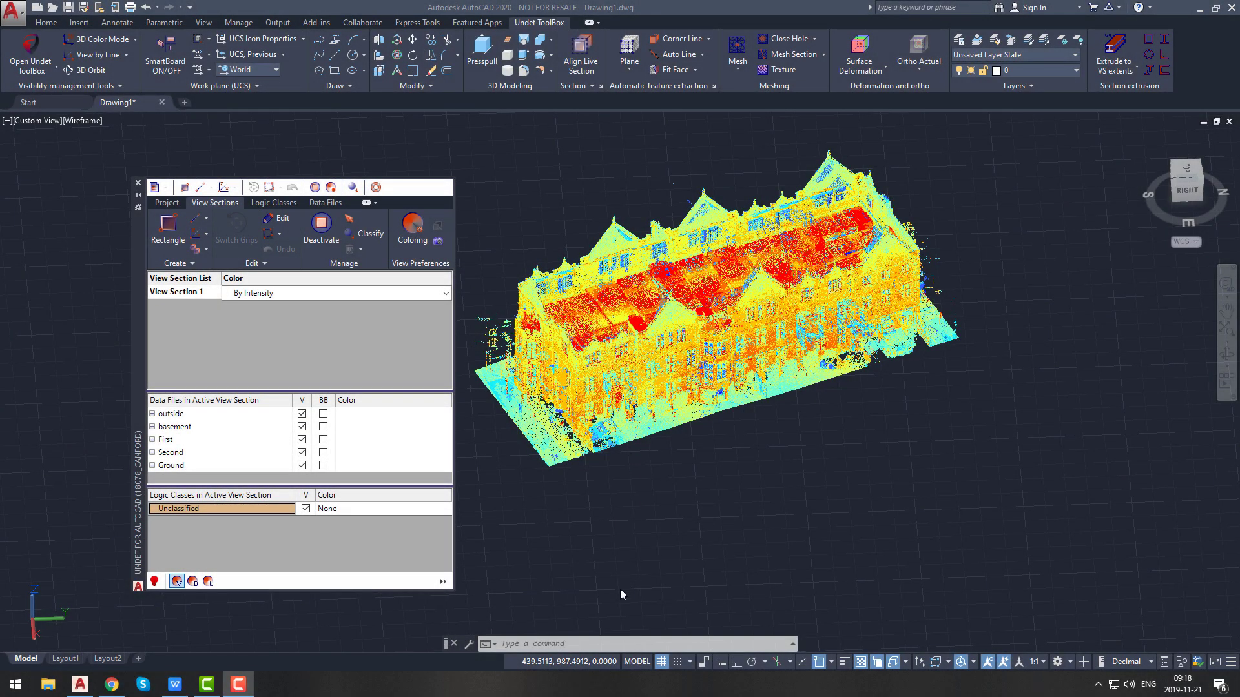
click(591, 643)
text(p1)
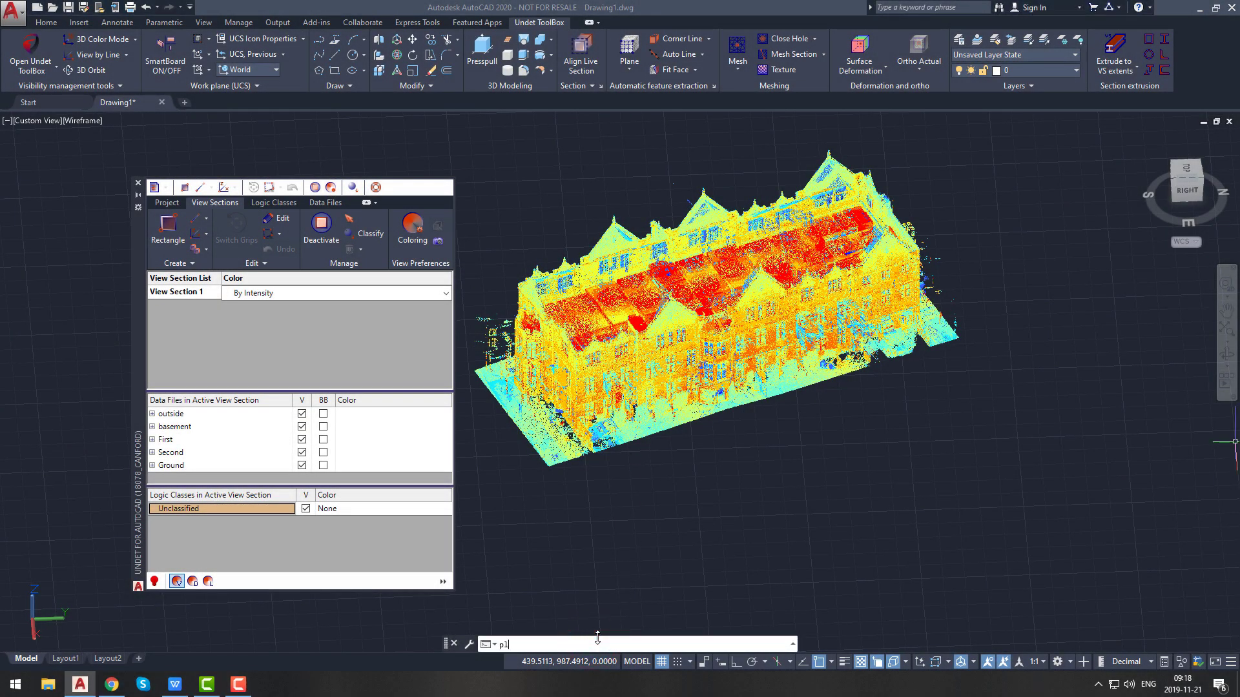
key(Return)
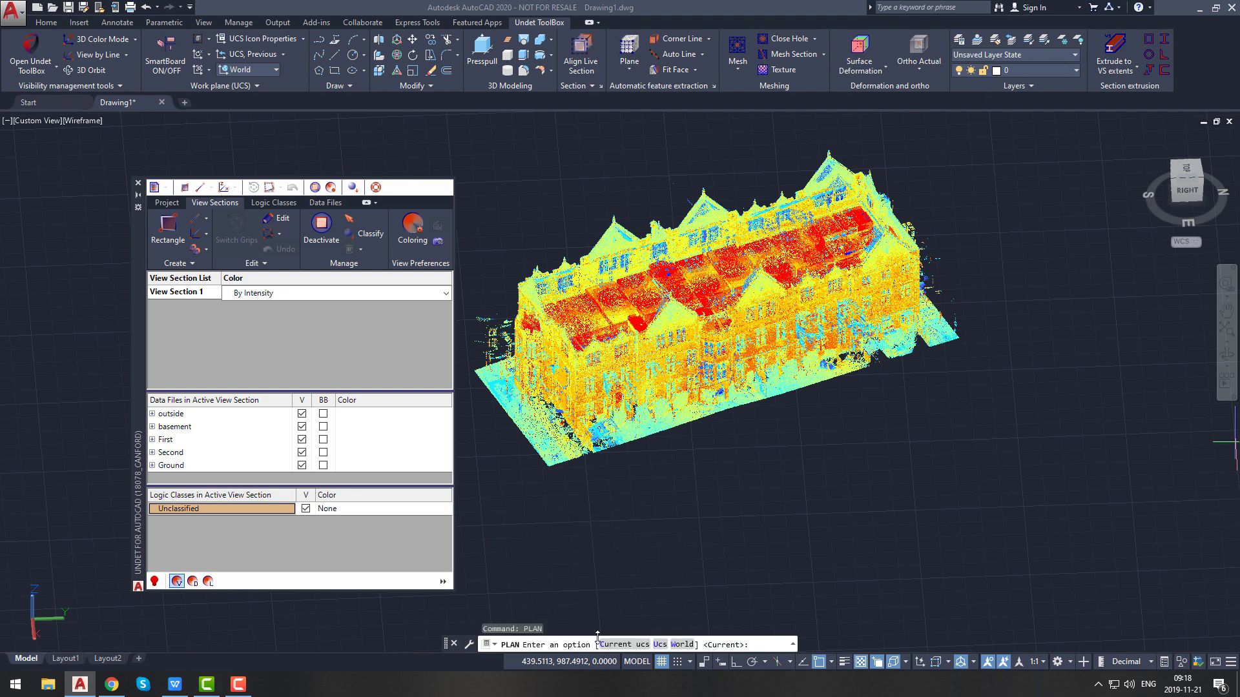
key(Return)
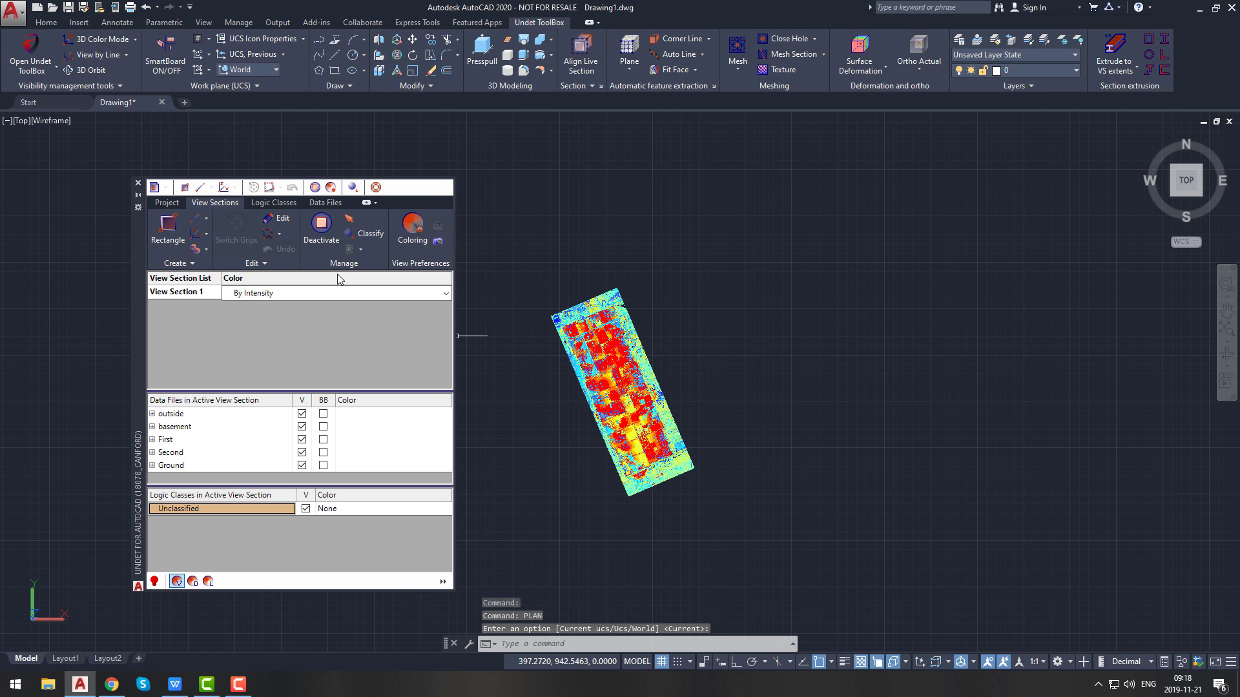
Step: Edit View Section 1 with corner grips and drag a corner to shrink the clip box
click(280, 221)
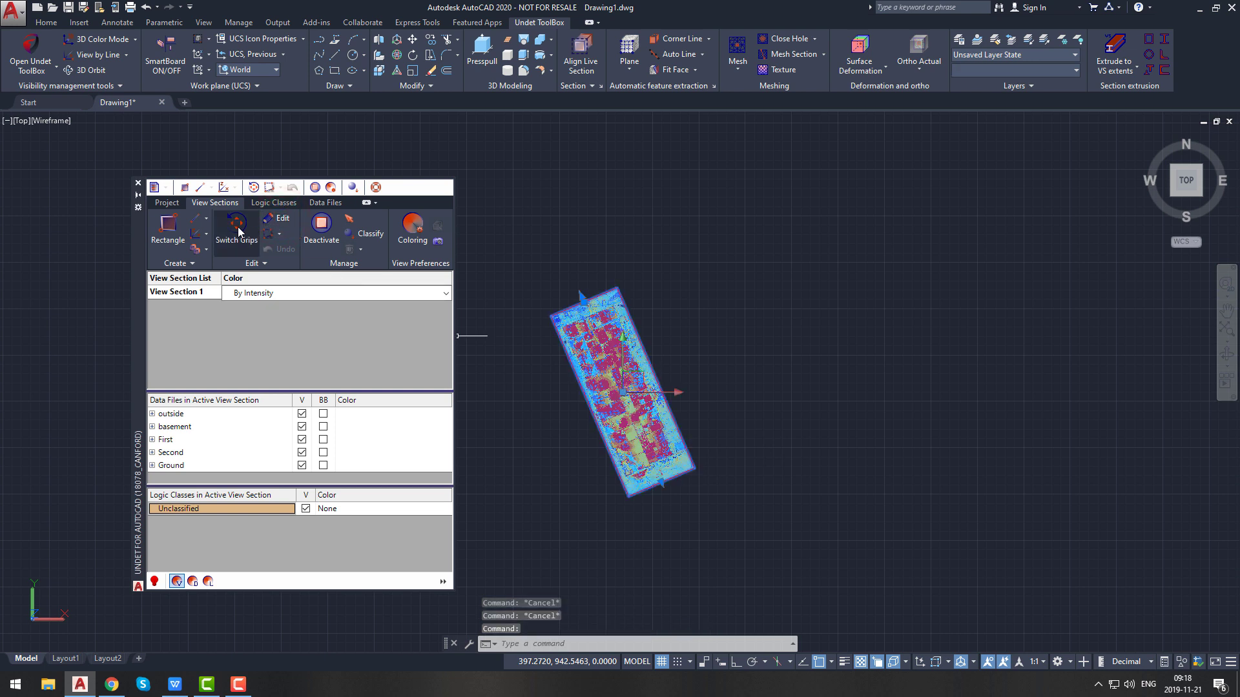
click(239, 233)
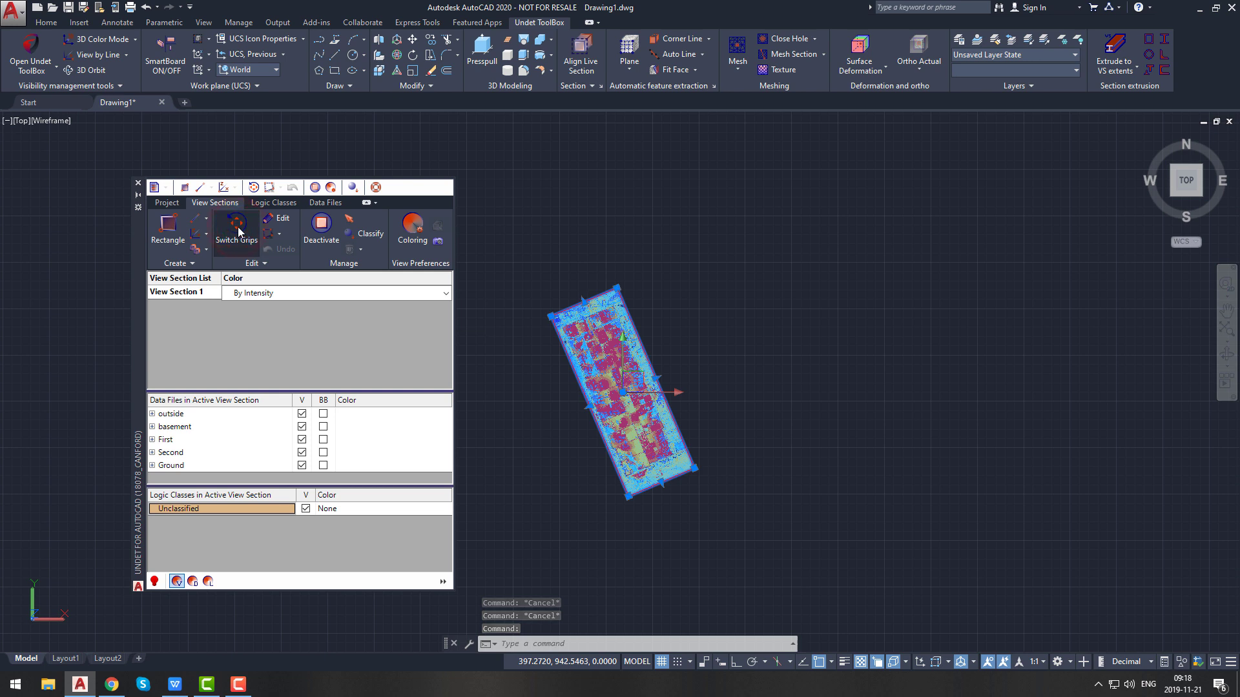
key(ctrl+shift+q)
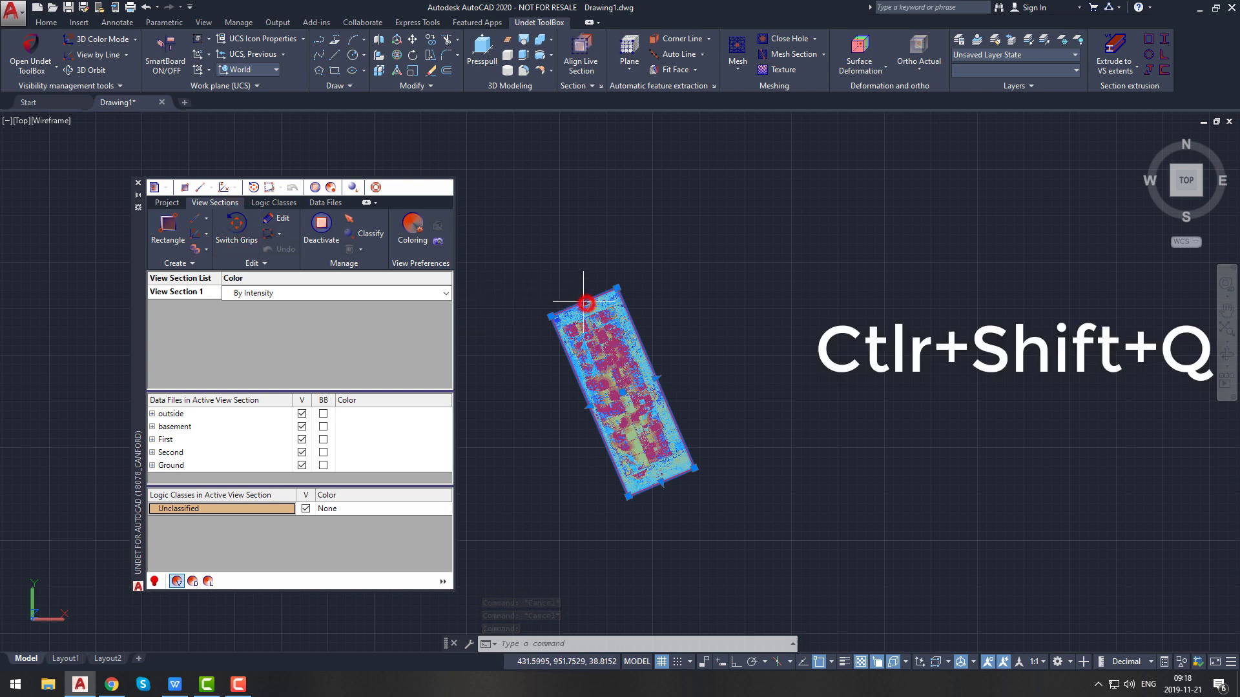
click(585, 303)
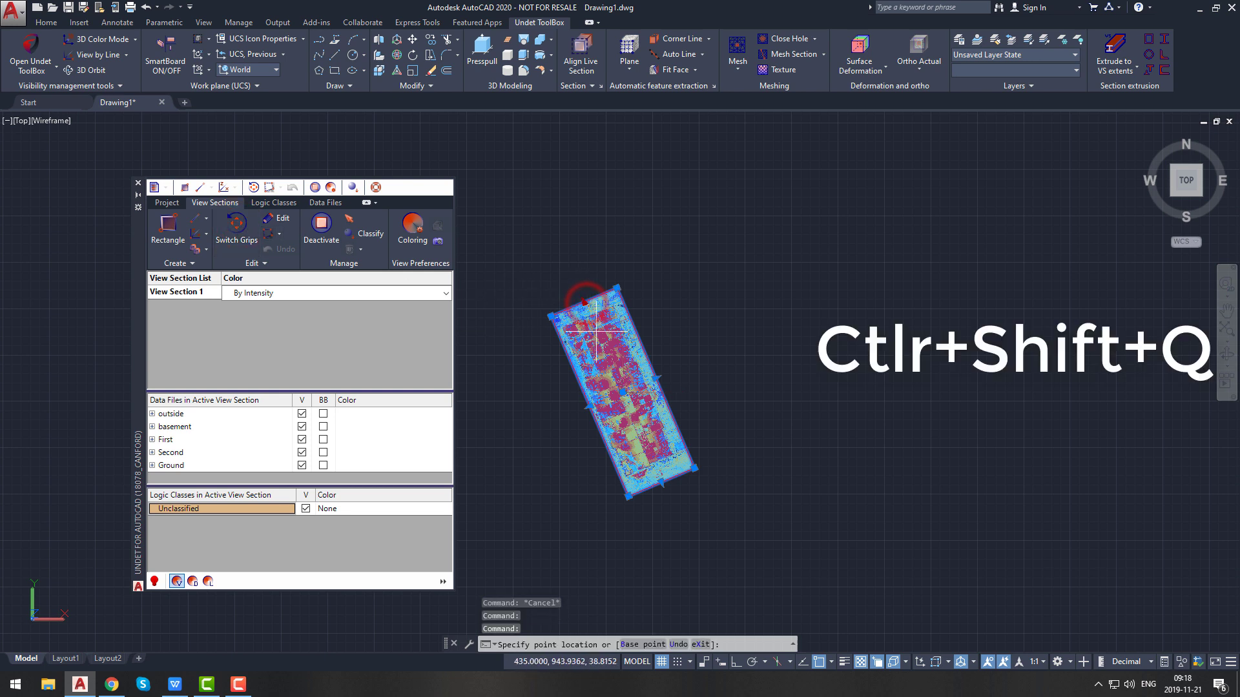
click(633, 446)
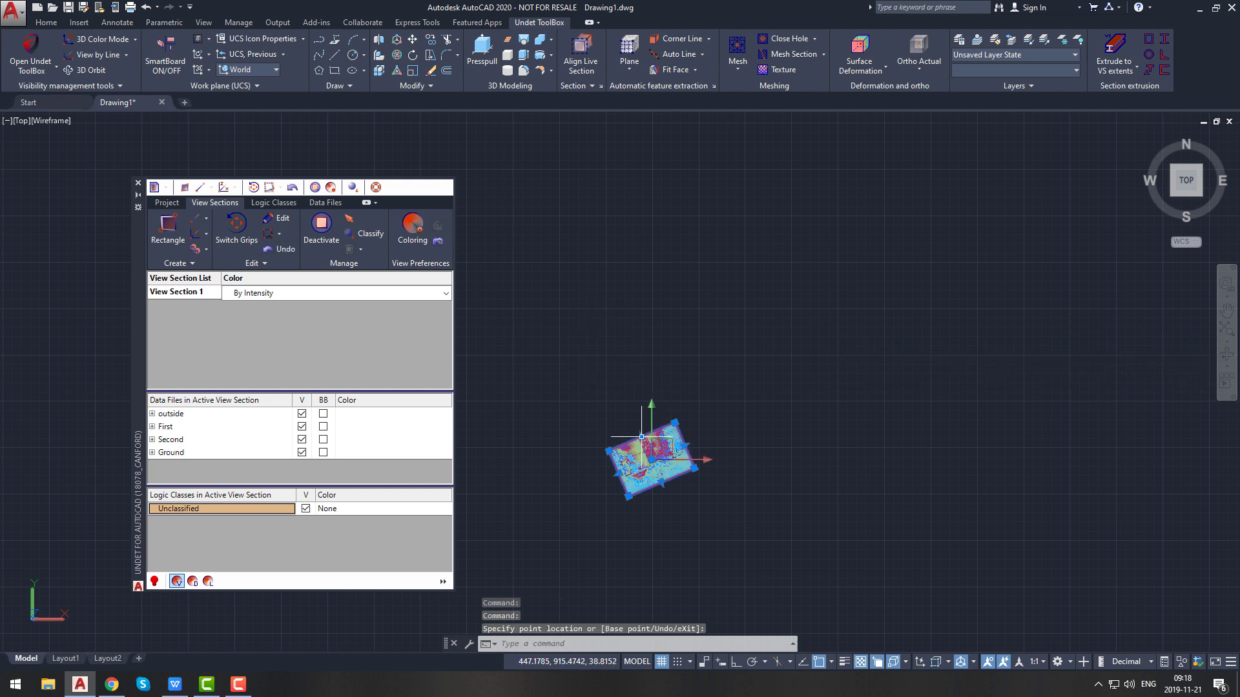
Step: Re-stretch the box's top edge, then drag the arrow grip to widen it slightly right
click(646, 437)
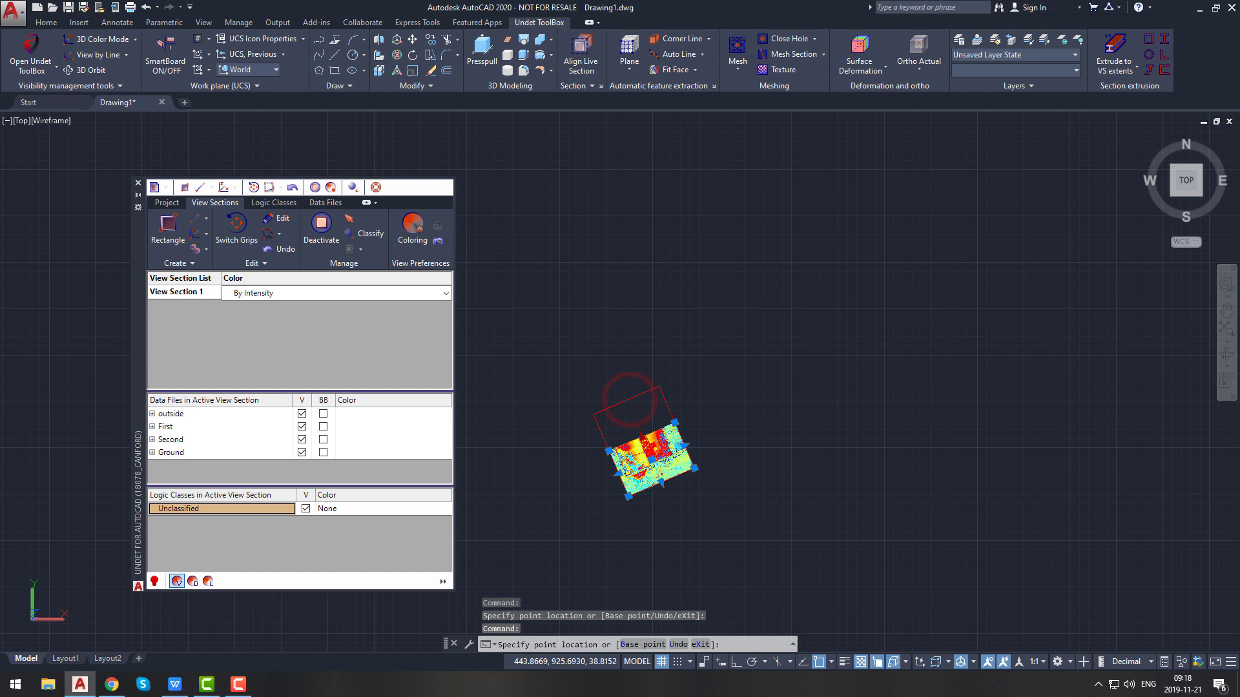
click(627, 400)
click(236, 222)
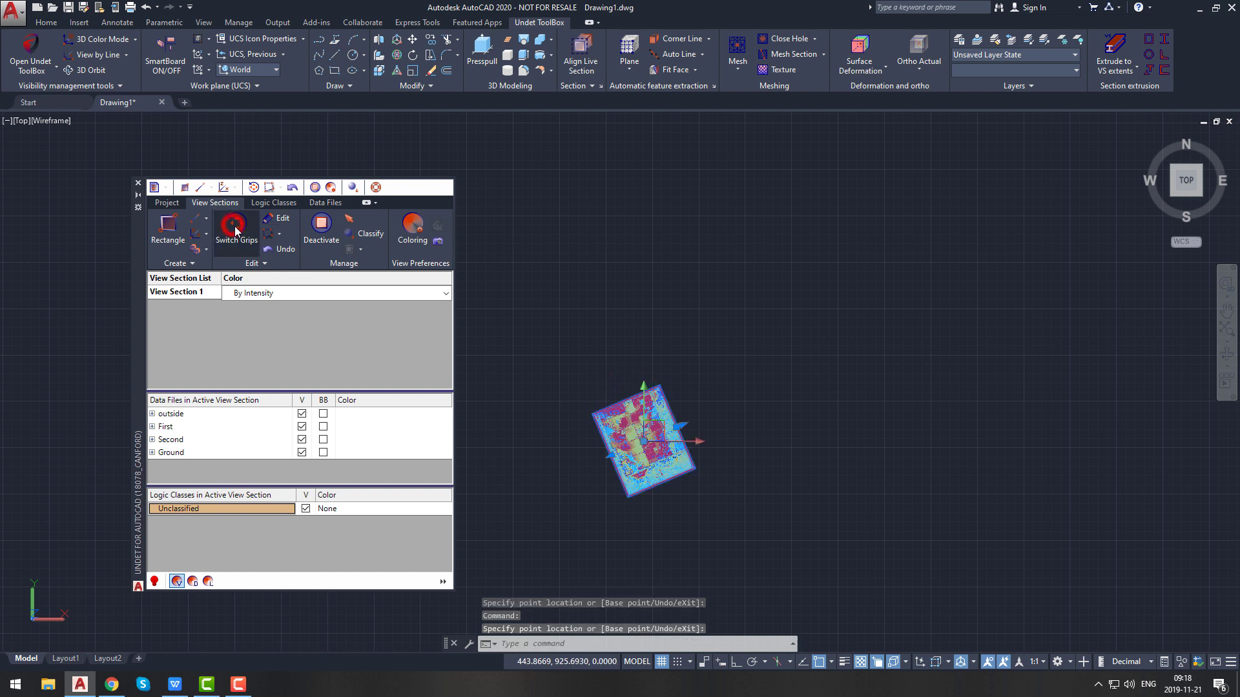
click(682, 425)
click(698, 416)
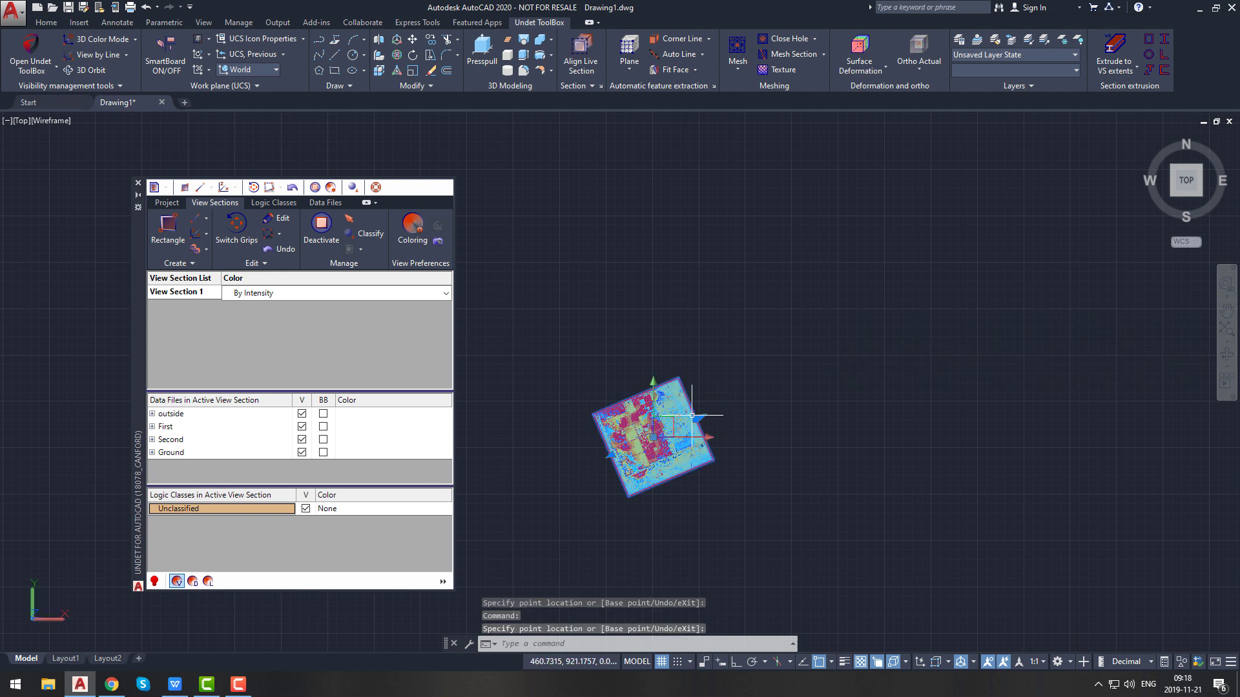
click(120, 87)
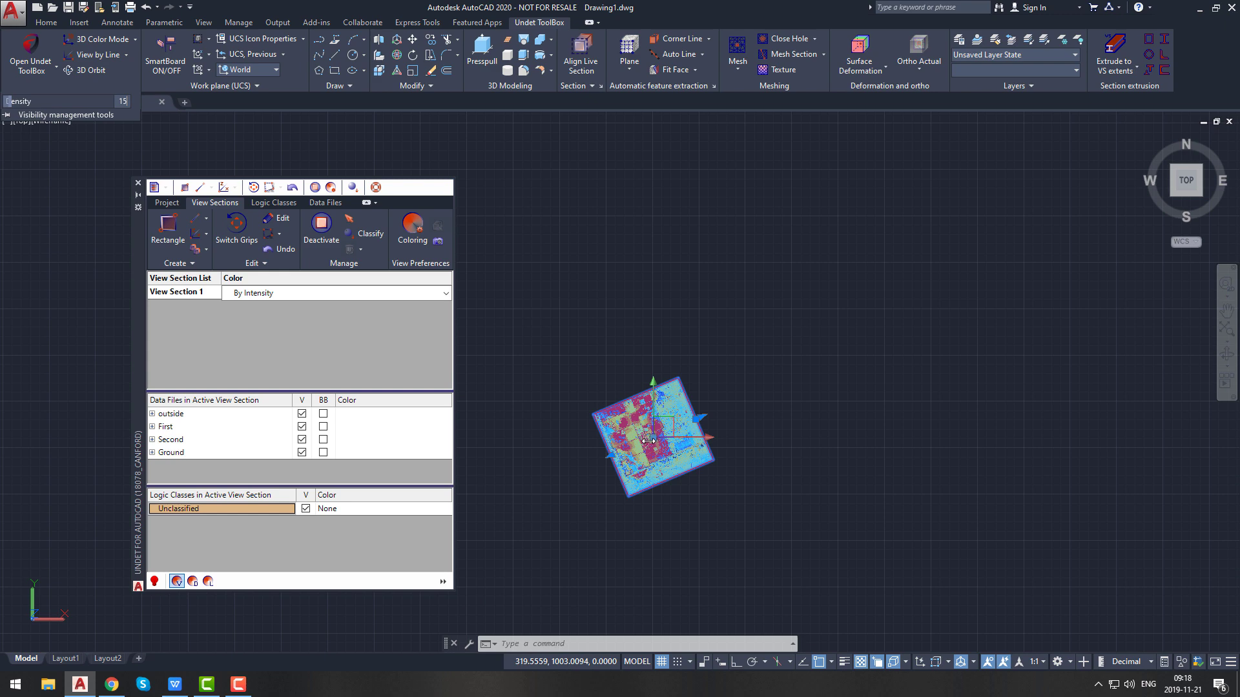
scroll(647, 463, up, 5)
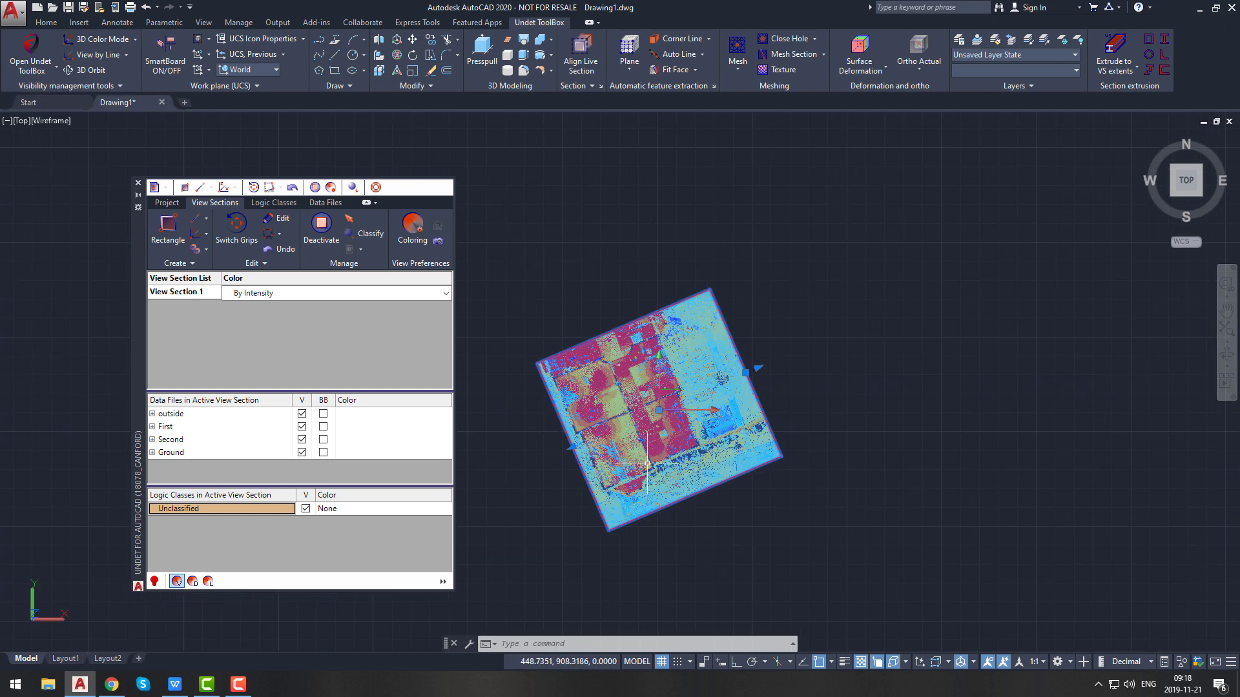
click(117, 83)
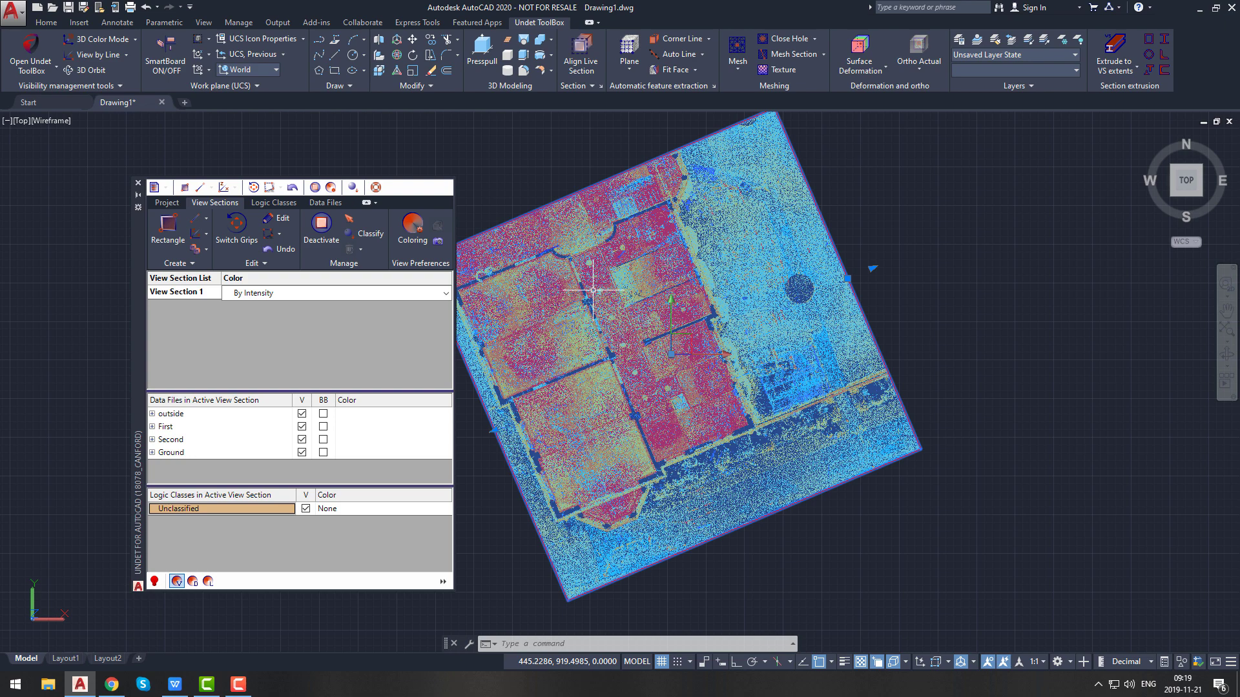
scroll(674, 362, down, 2)
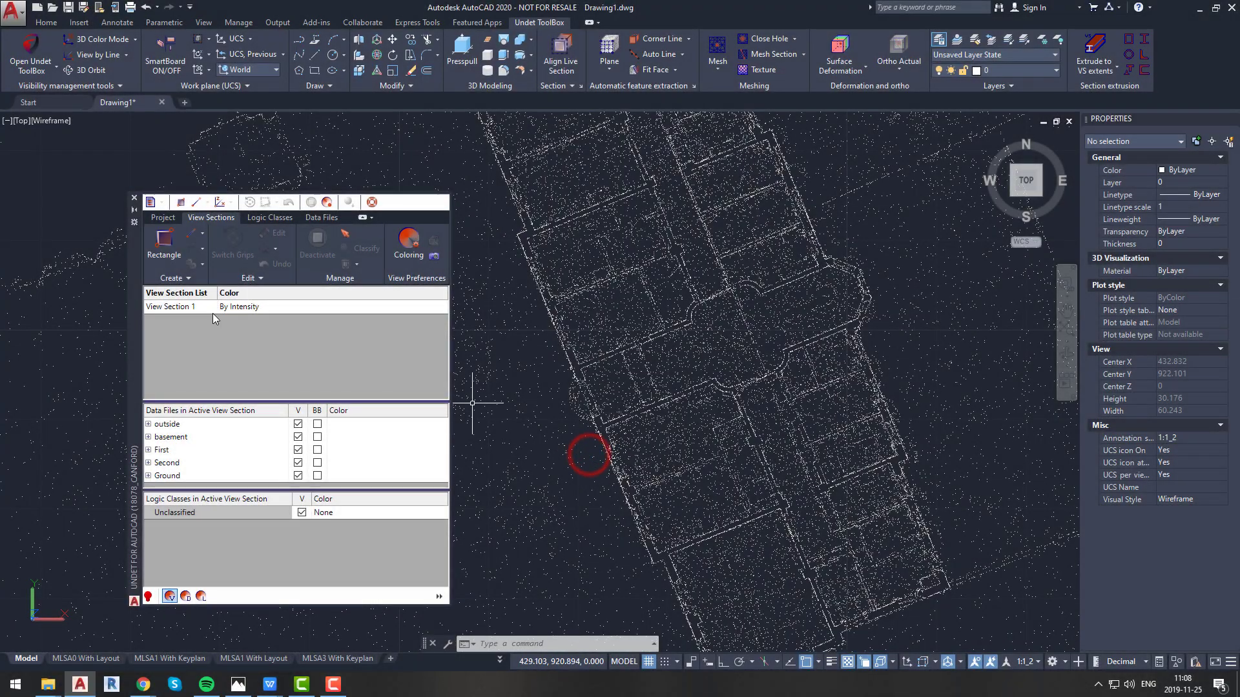
Step: Start a line view section with 0.5 thickness and the 'ucs And view' option
click(200, 235)
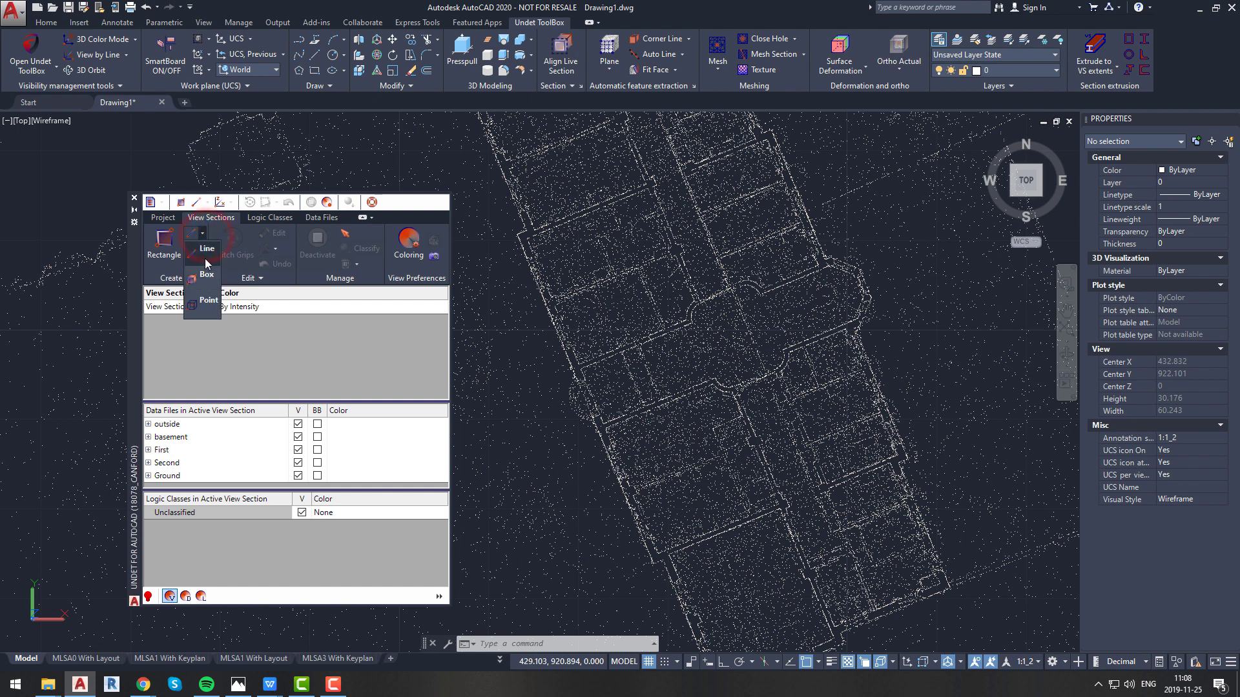
click(206, 259)
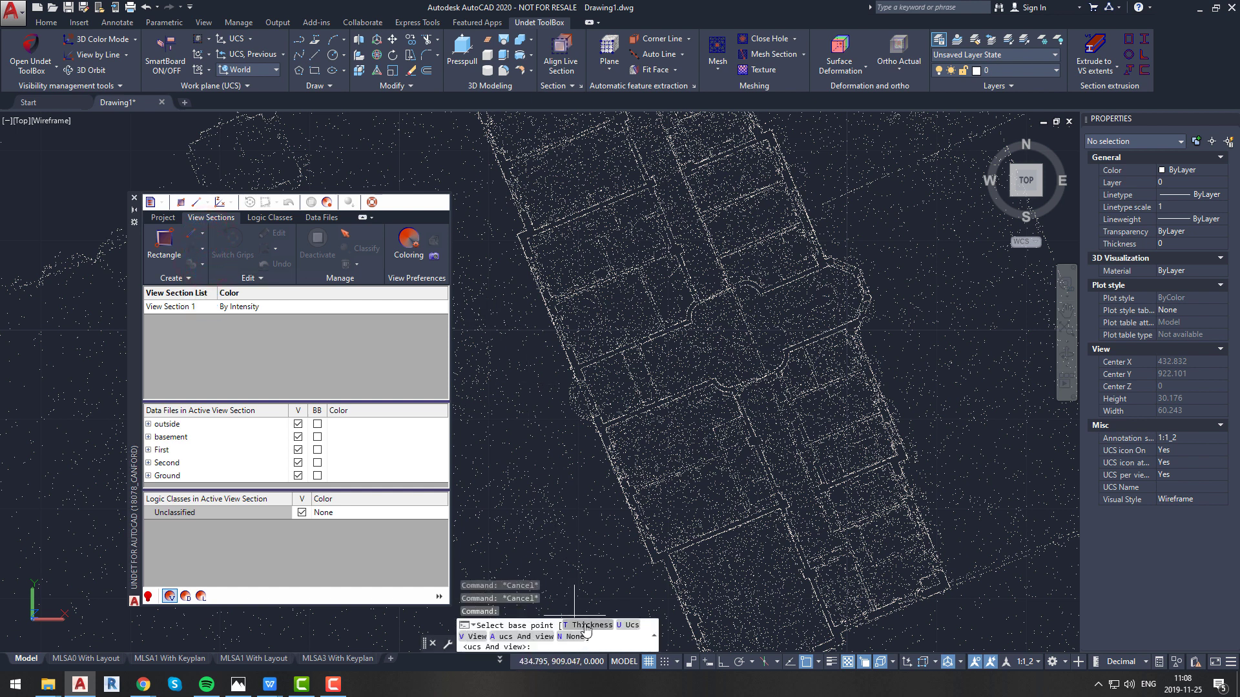
click(587, 630)
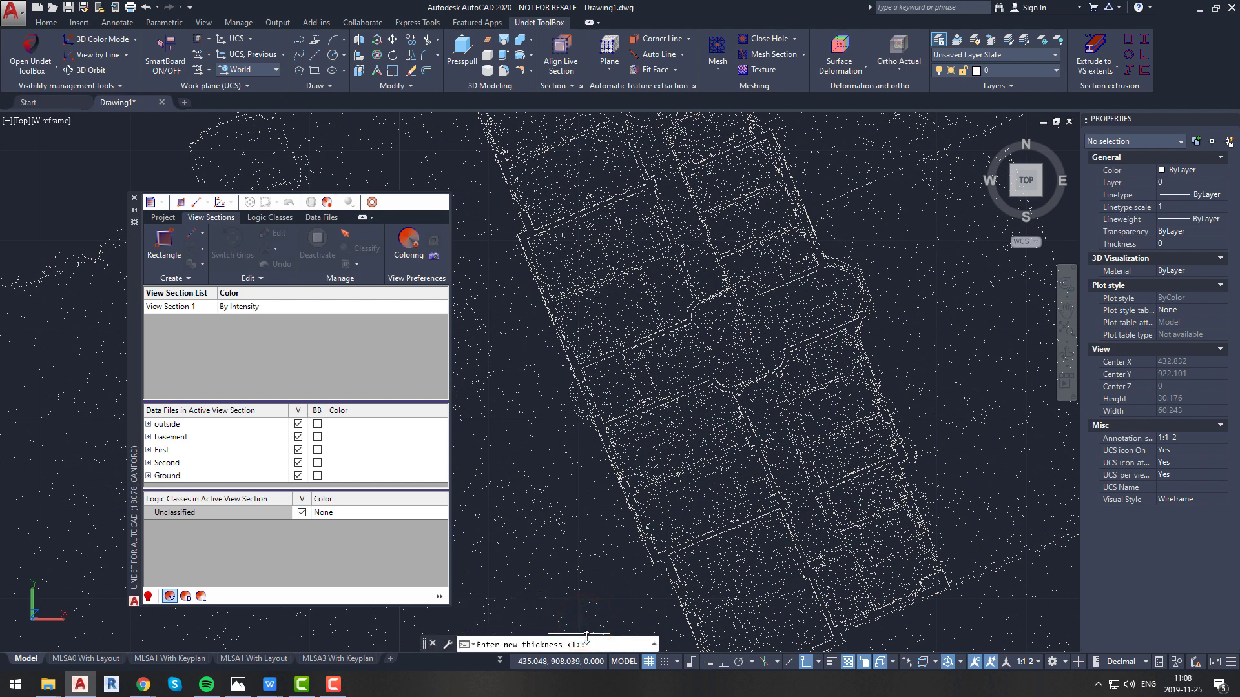
text(0.5)
key(Return)
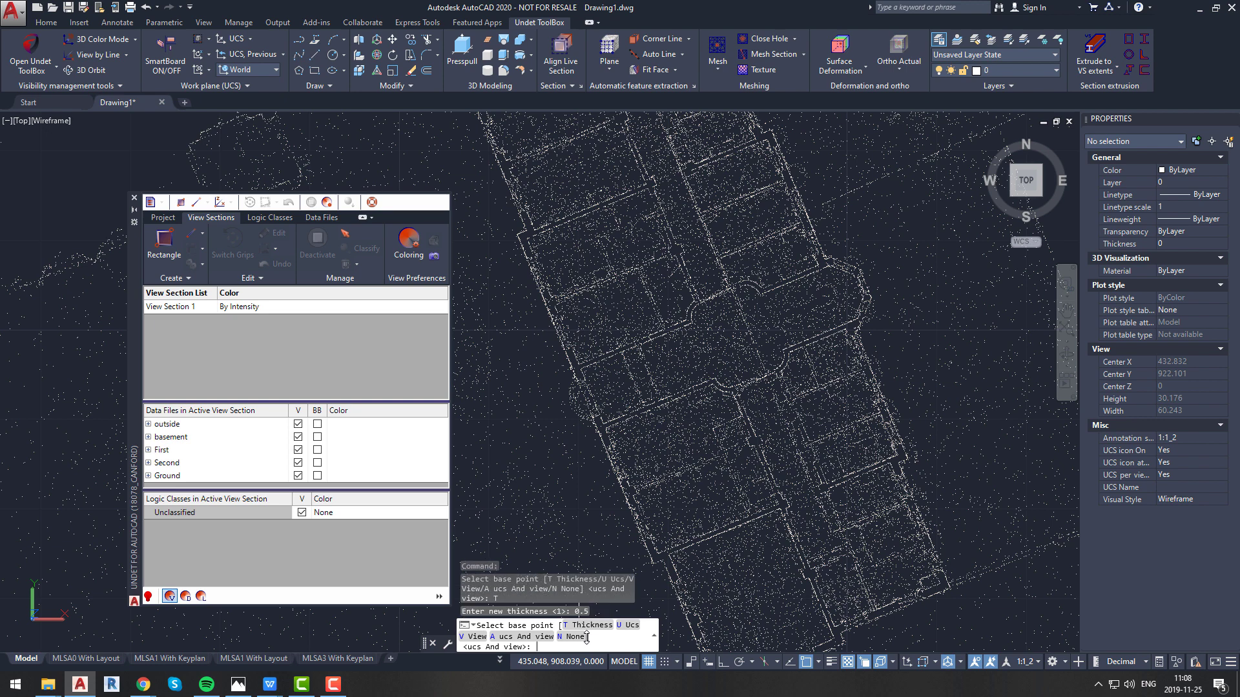
click(185, 279)
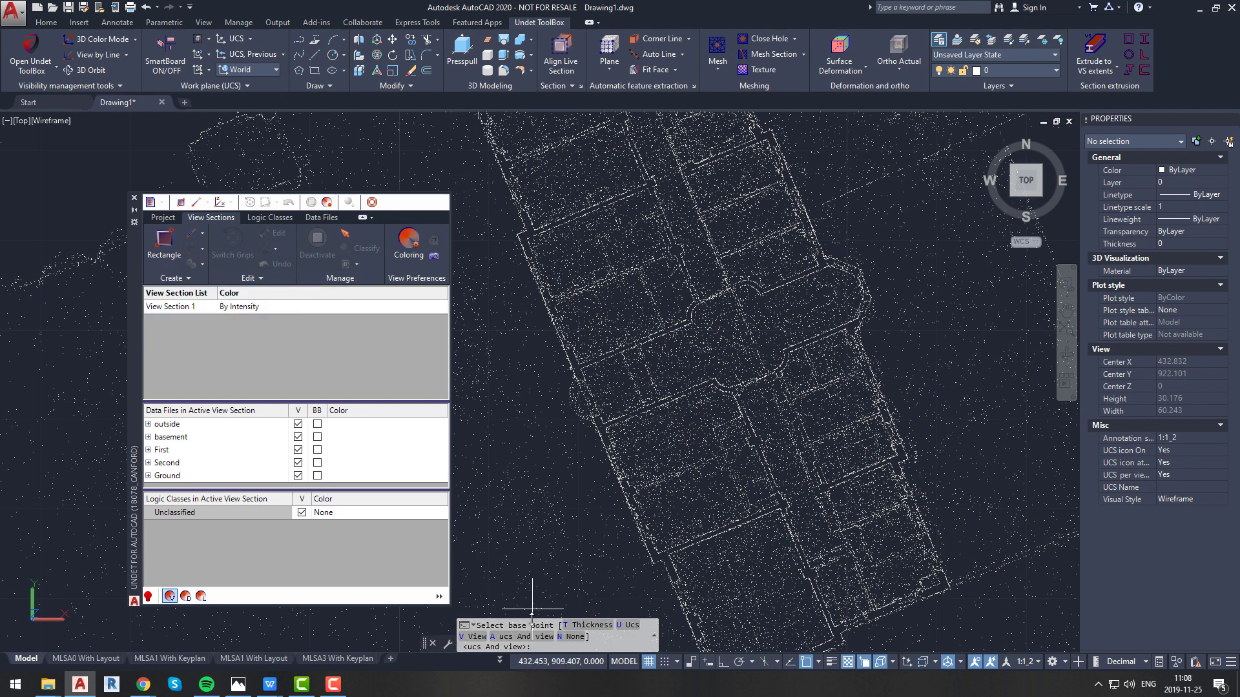
click(531, 637)
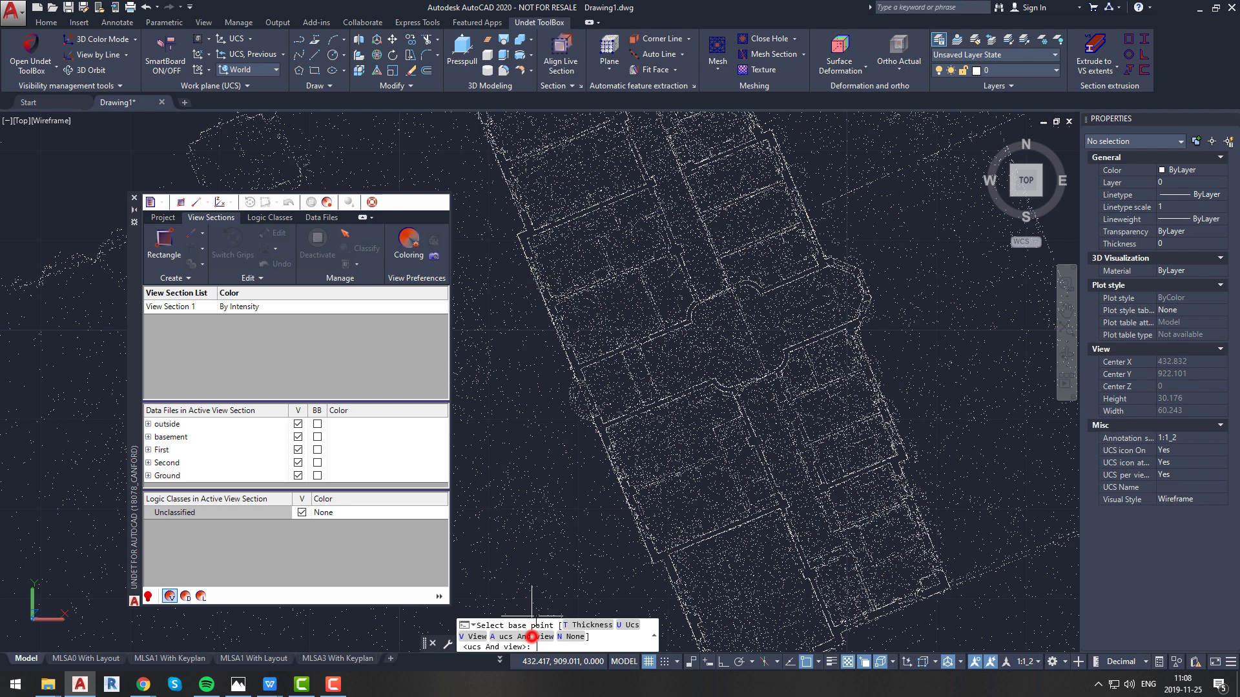
Step: Pick start and end points along the facade wall to create View Section 2
scroll(506, 243, up, 5)
middle_drag(488, 215, 529, 245)
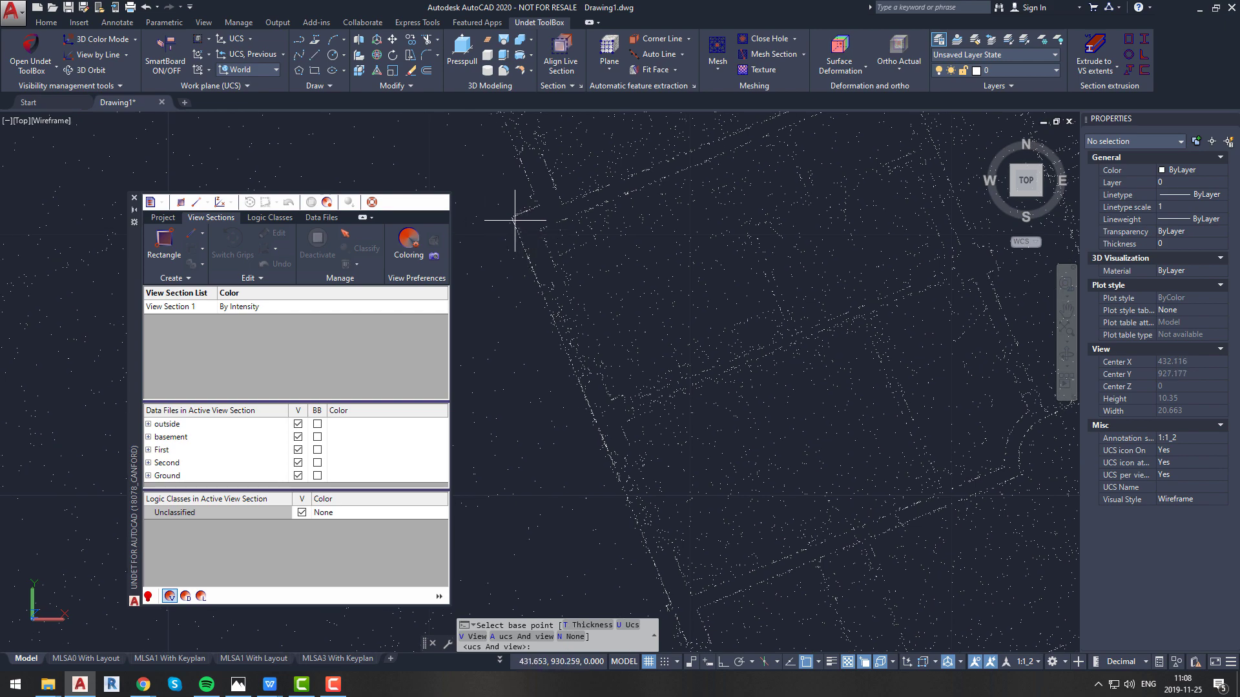
click(512, 220)
scroll(512, 220, down, 3)
scroll(642, 521, down, 3)
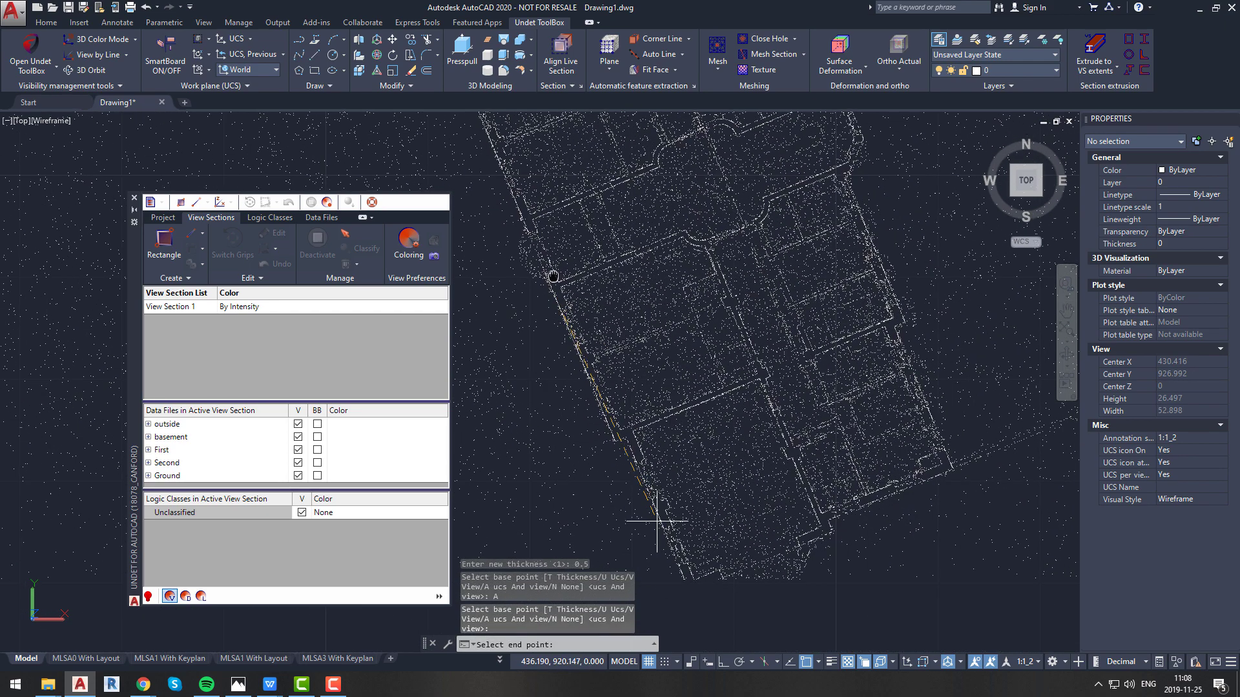
scroll(587, 426, up, 7)
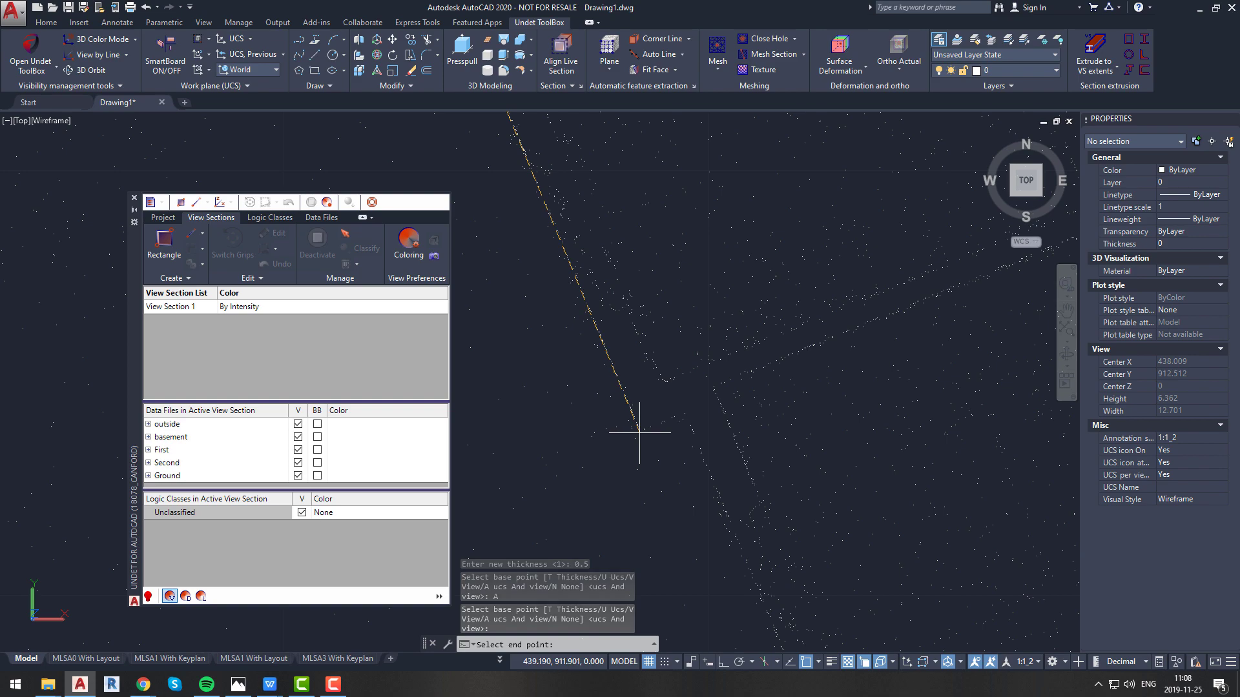
click(639, 430)
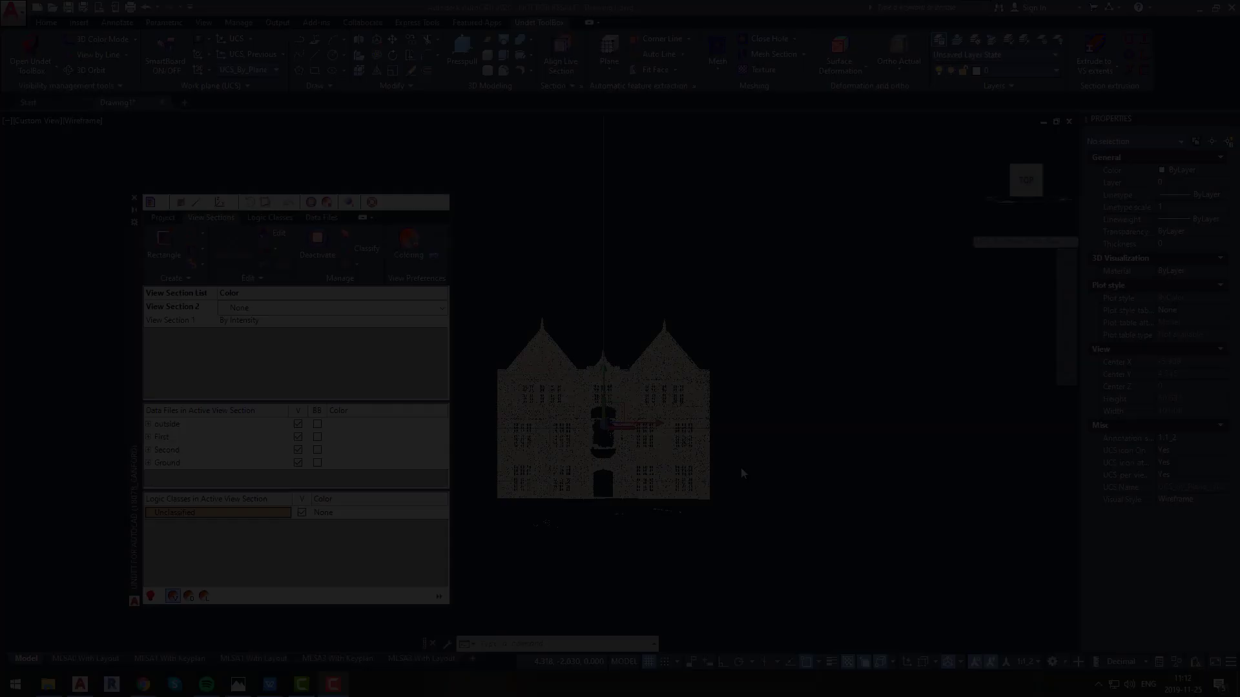
click(741, 467)
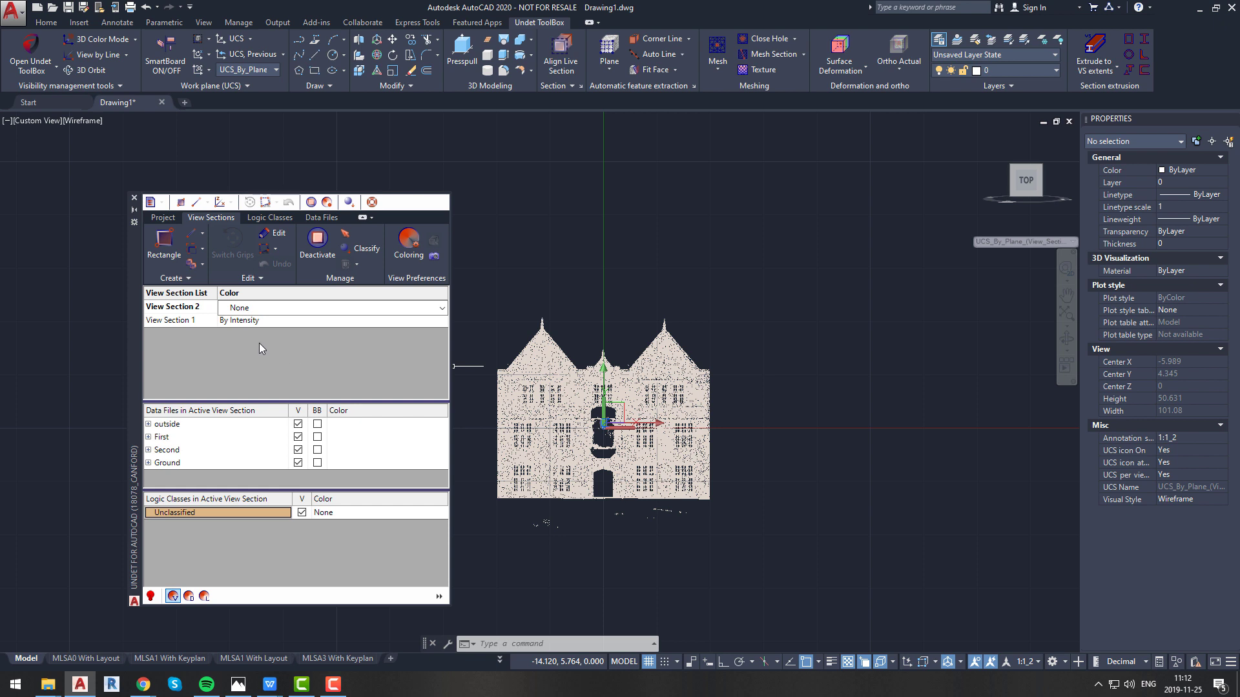
Step: Set View Section 2's Color option to By Plane
right_click(189, 307)
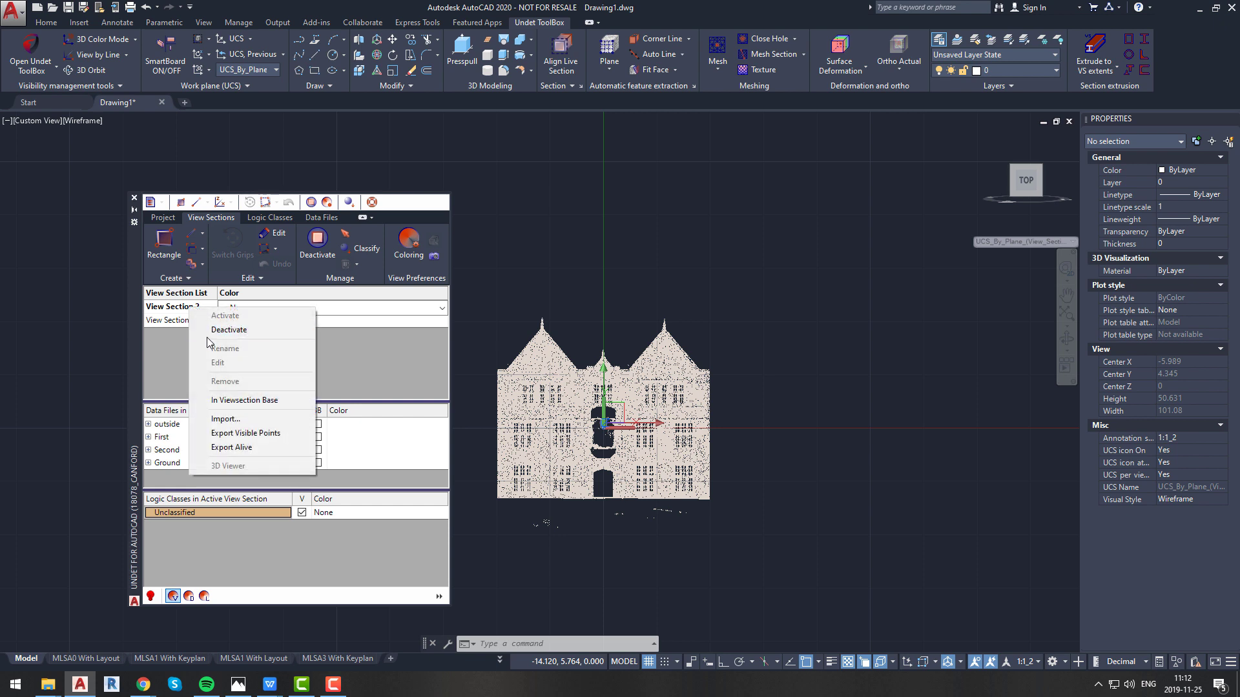
right_click(175, 323)
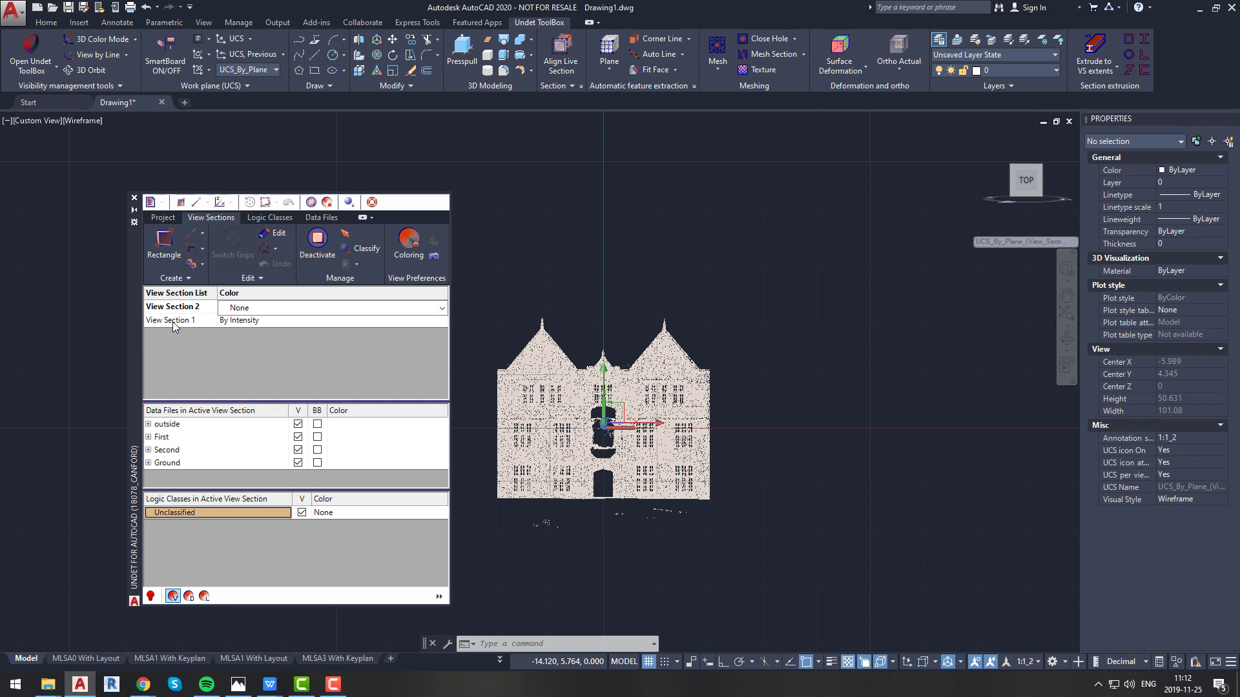
click(423, 313)
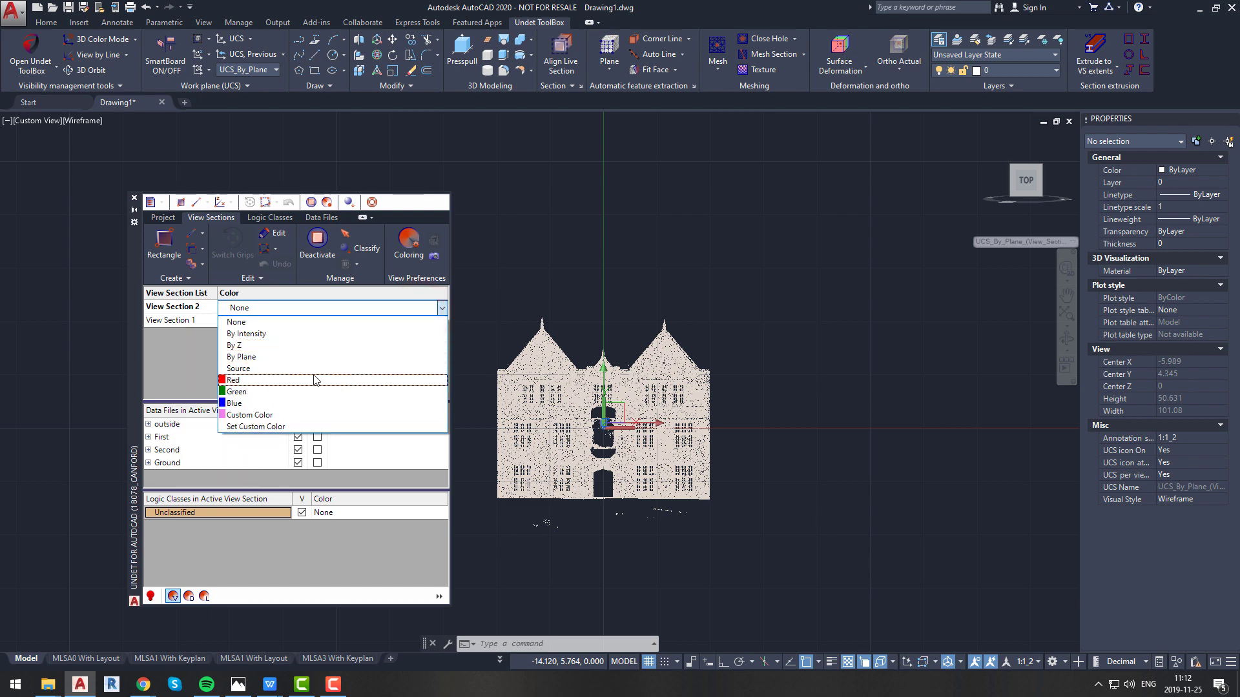
click(400, 369)
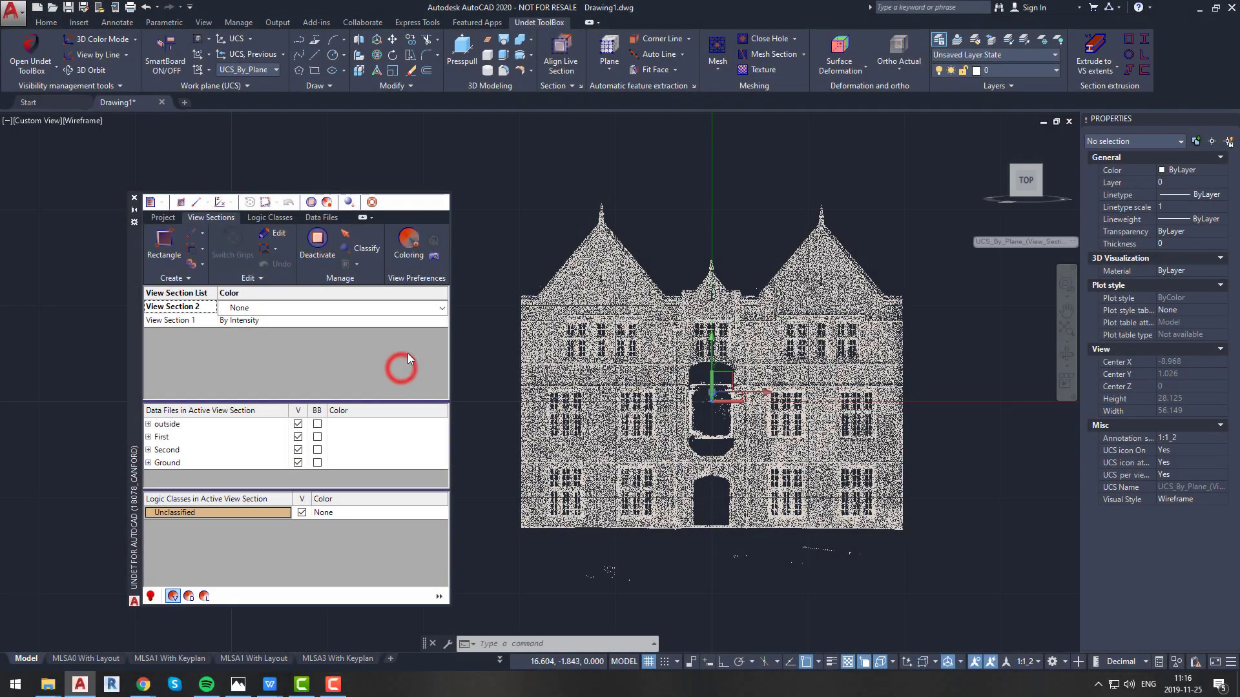
click(440, 309)
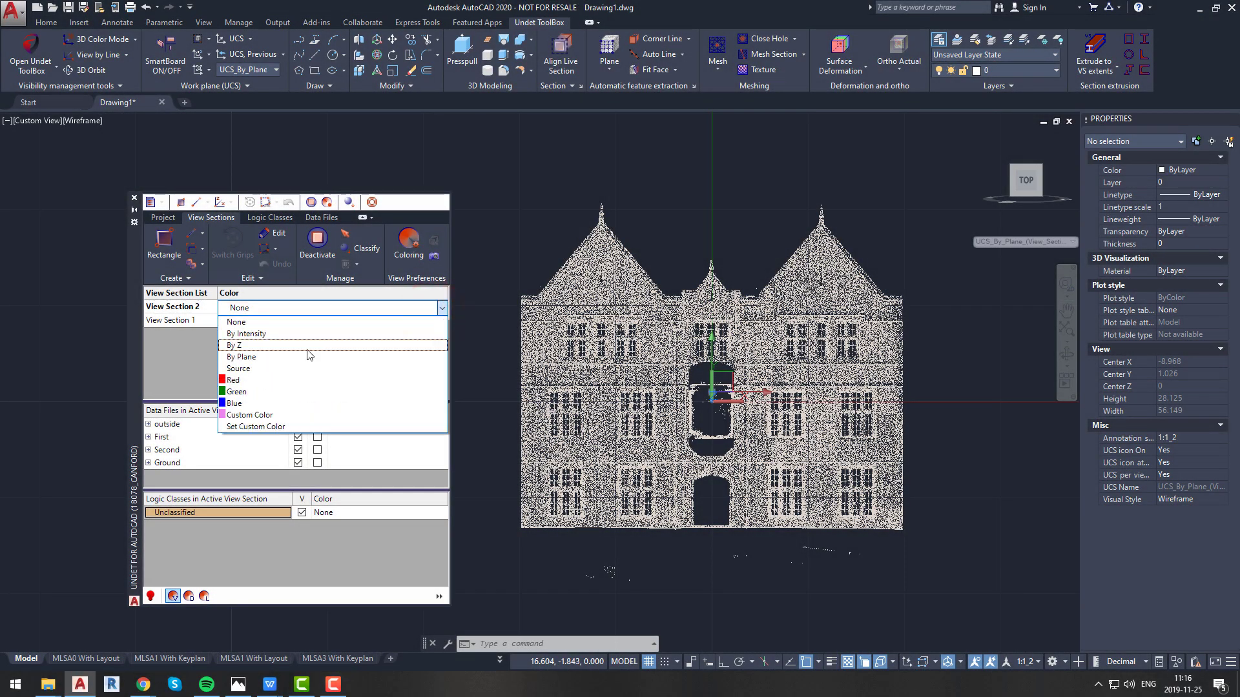
click(292, 357)
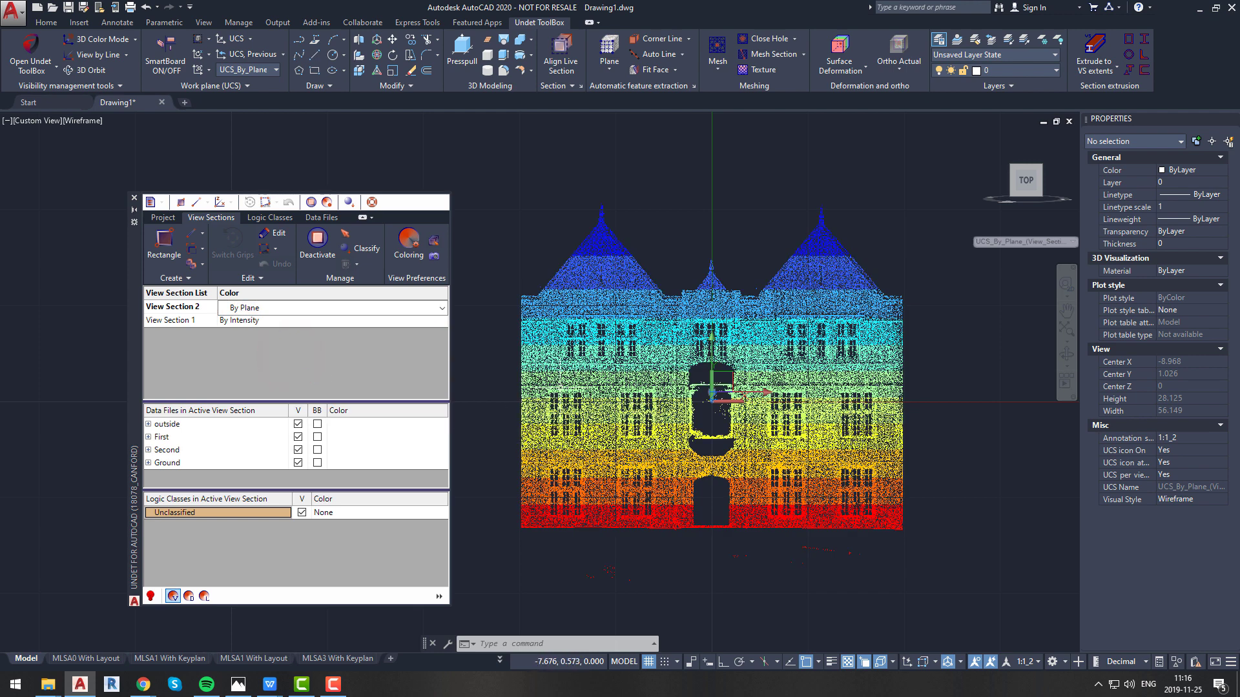
Step: Pick the facade face as the reference plane for By Plane colouring
click(434, 245)
click(619, 396)
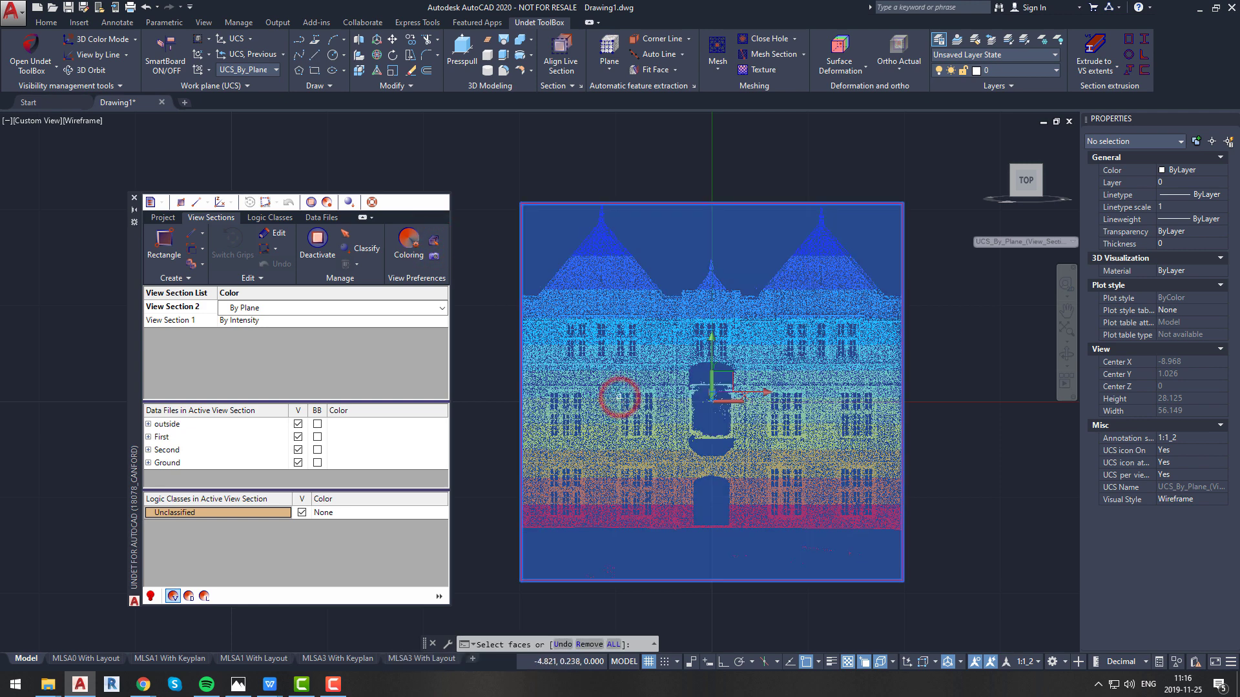
key(Return)
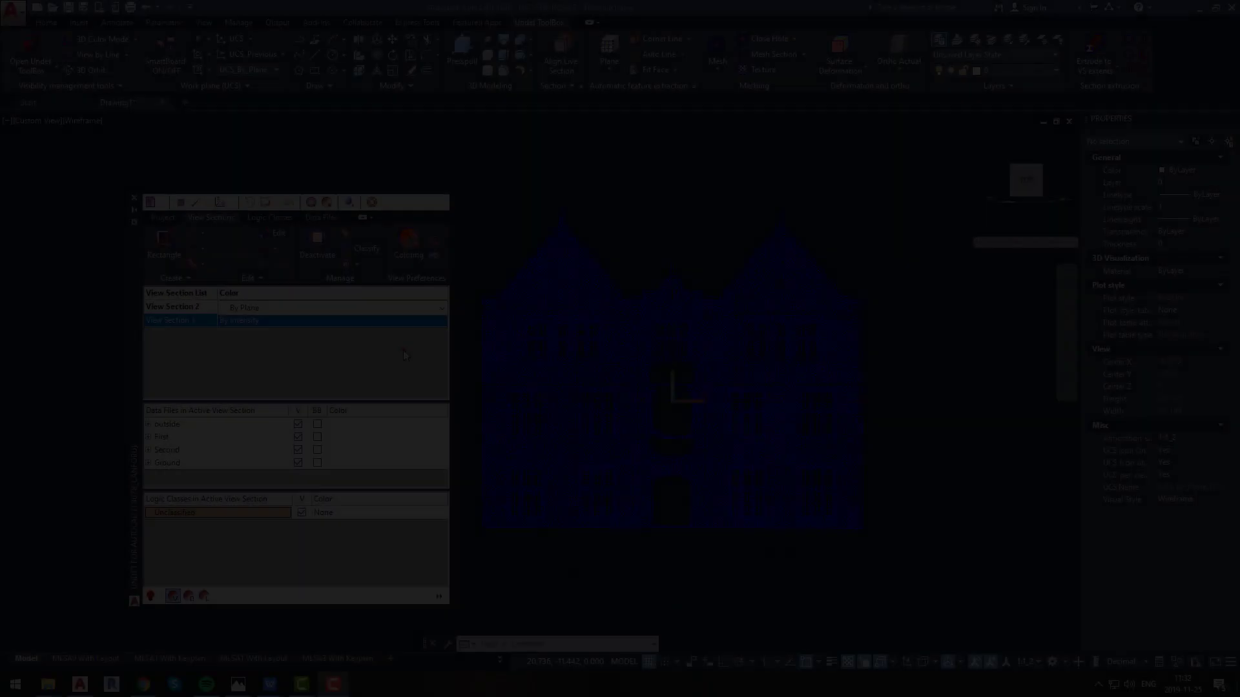
click(403, 353)
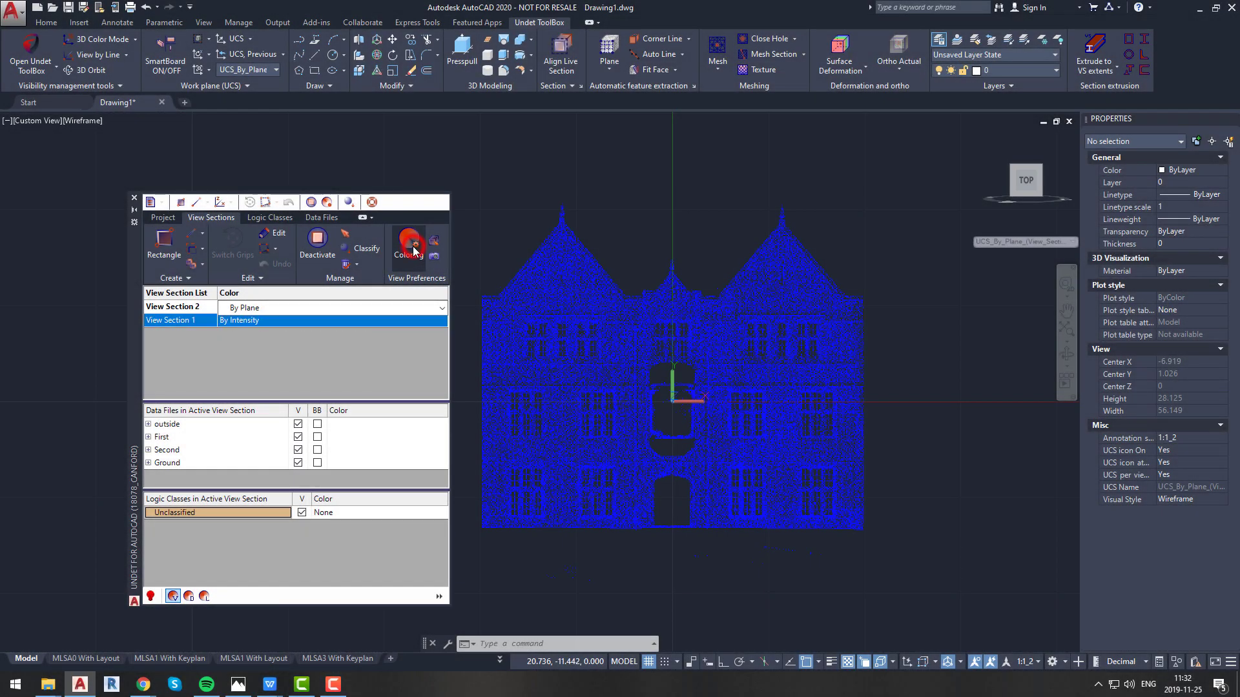
Step: Set Coloring Fixed Size to 0.100 with a more contrasting colour scheme and apply it
click(411, 246)
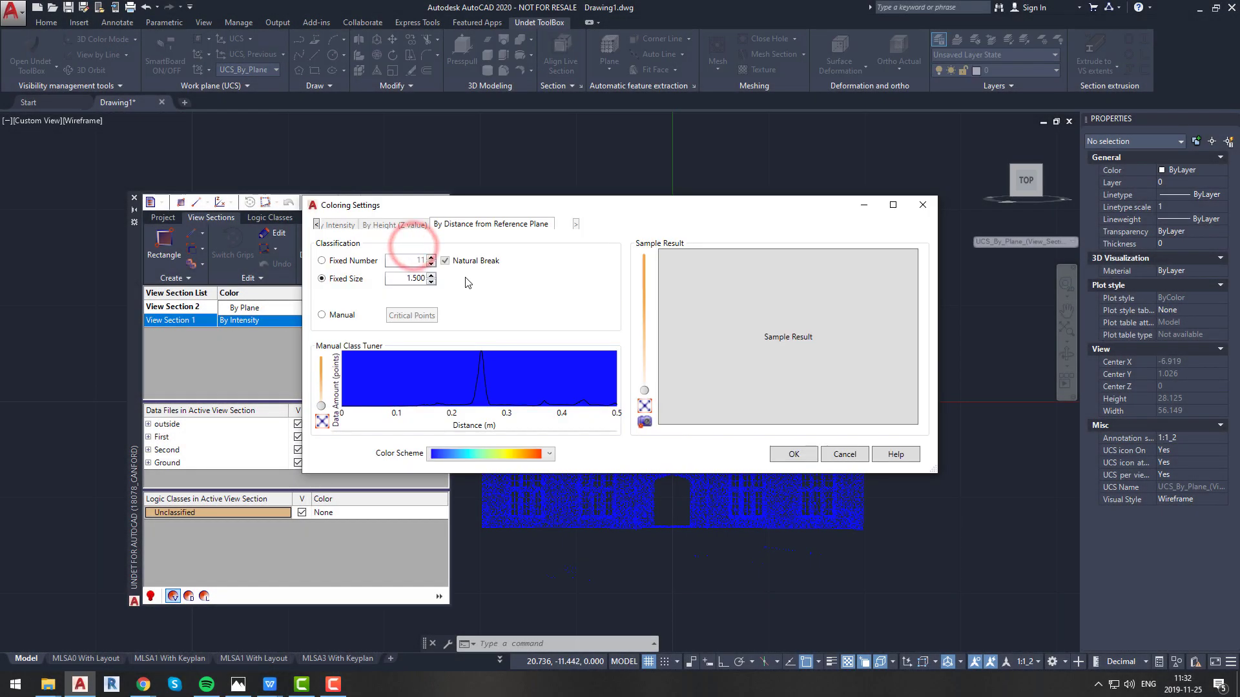
click(723, 341)
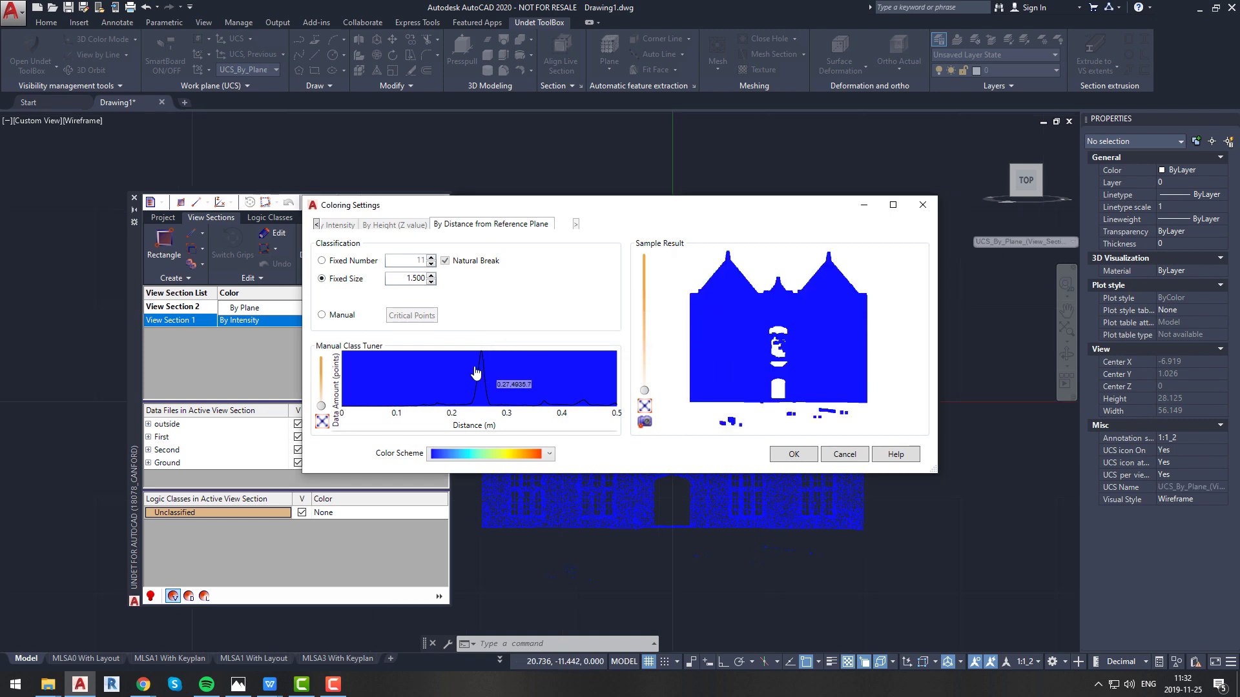
double_click(407, 278)
text(0)
key(Tab)
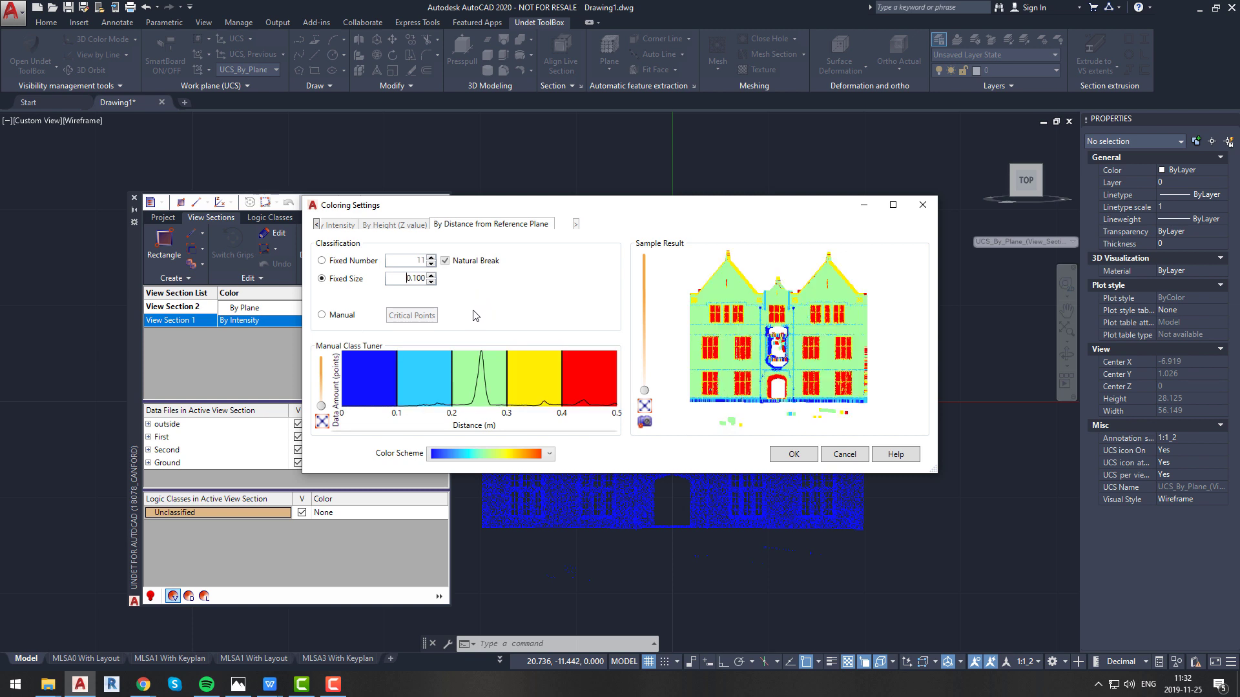
click(549, 455)
click(533, 480)
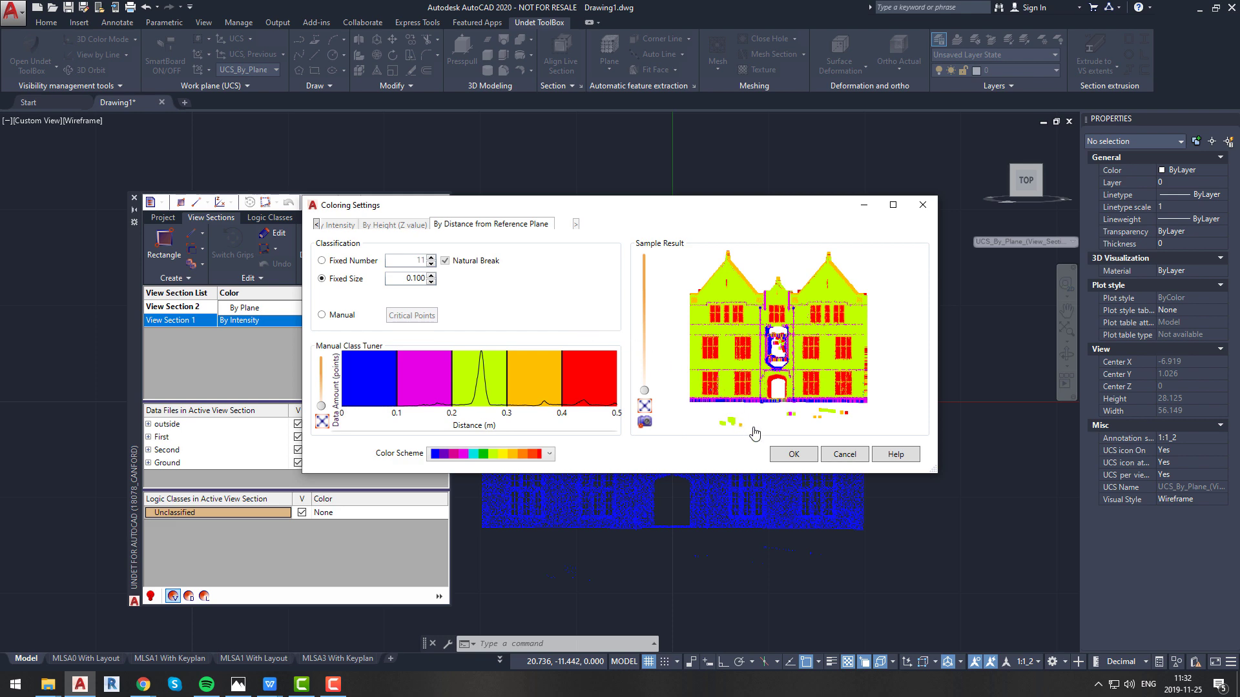
drag(645, 390, 645, 381)
click(793, 455)
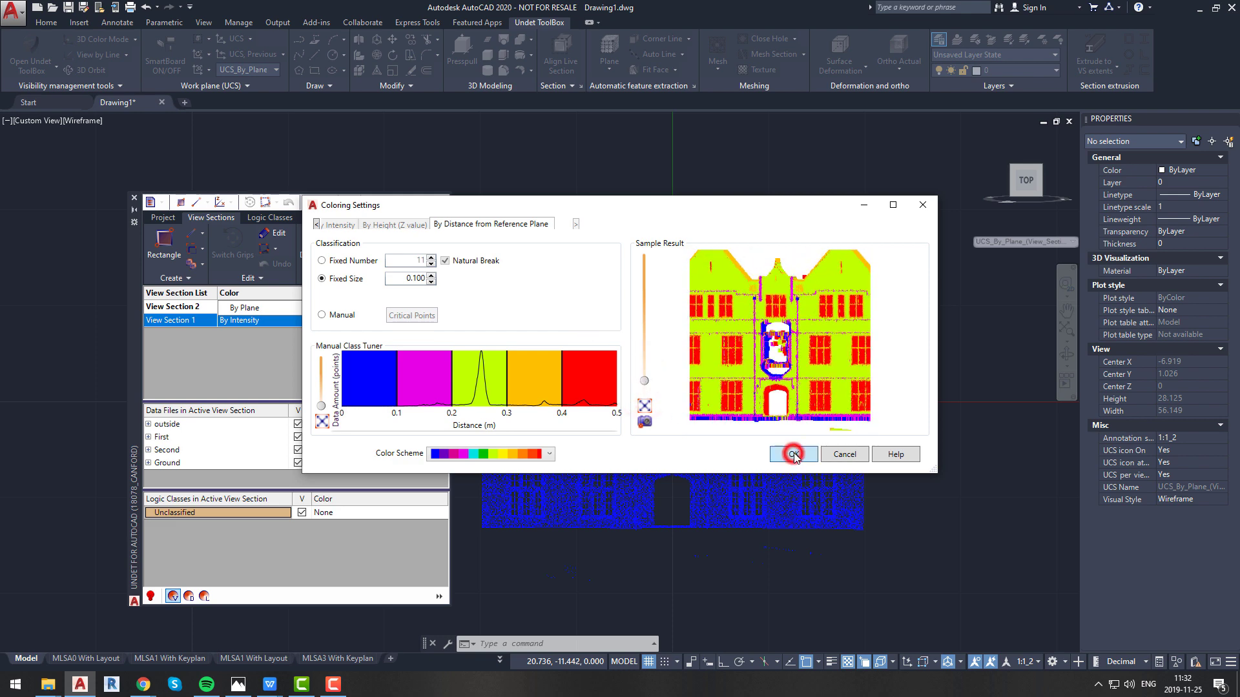
Step: Recentre the facade and refine the Coloring Fixed Size to 0.020
middle_drag(653, 448, 743, 452)
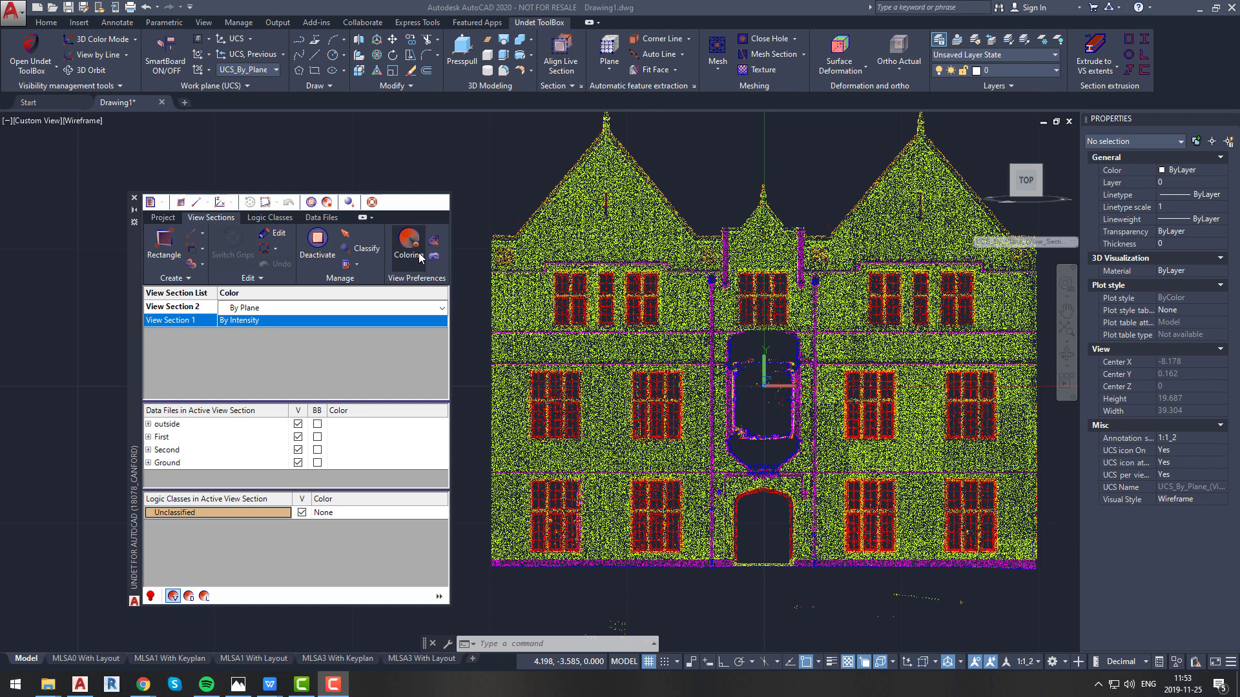
click(419, 249)
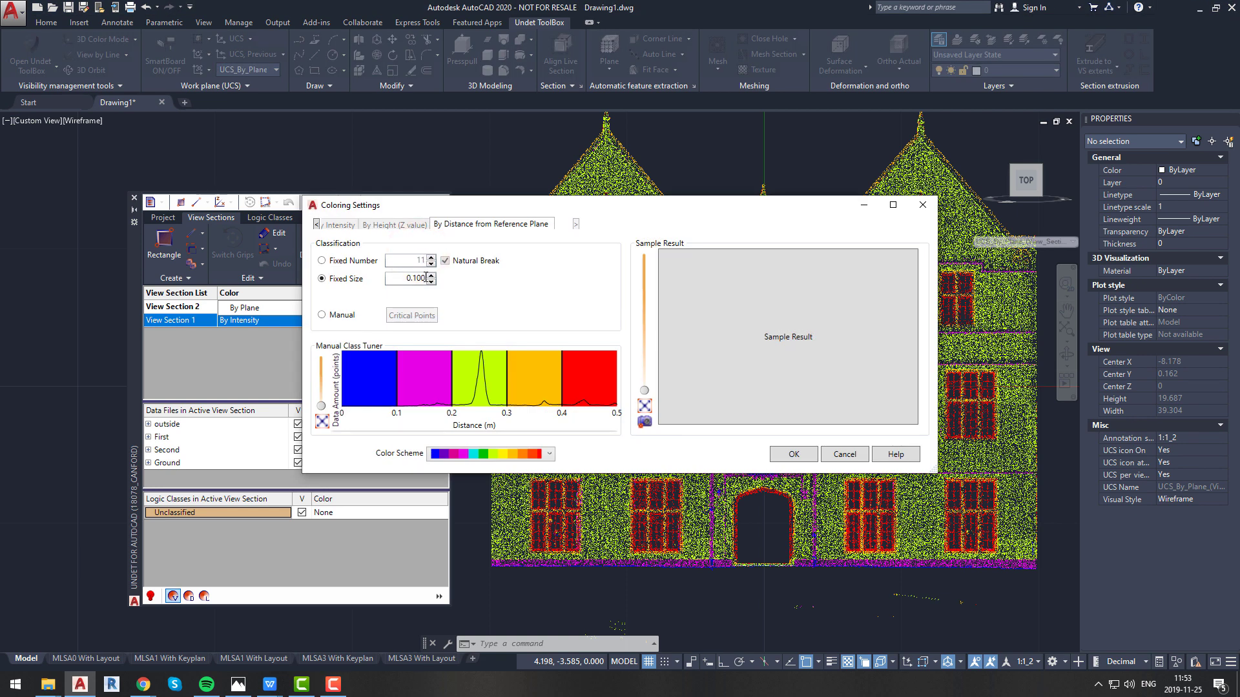
double_click(414, 274)
click(799, 455)
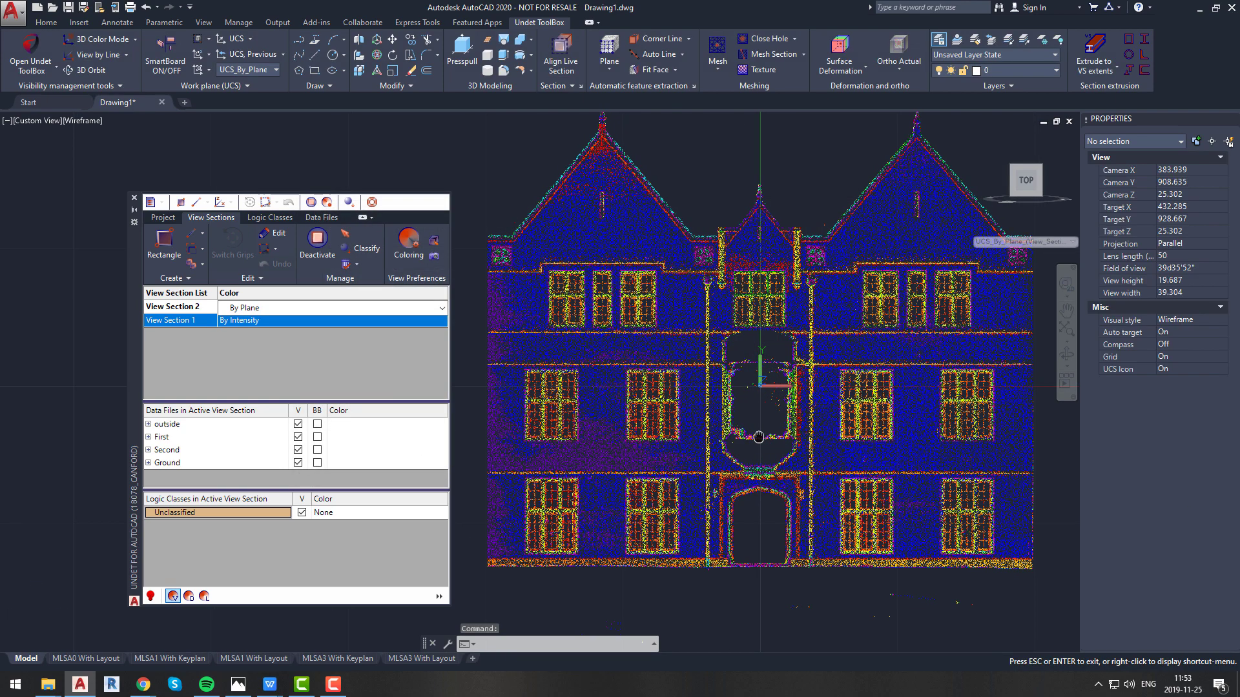
Step: Zoom out, check the intensity visibility settings, and pan to centre the whole facade
scroll(633, 421, up, 3)
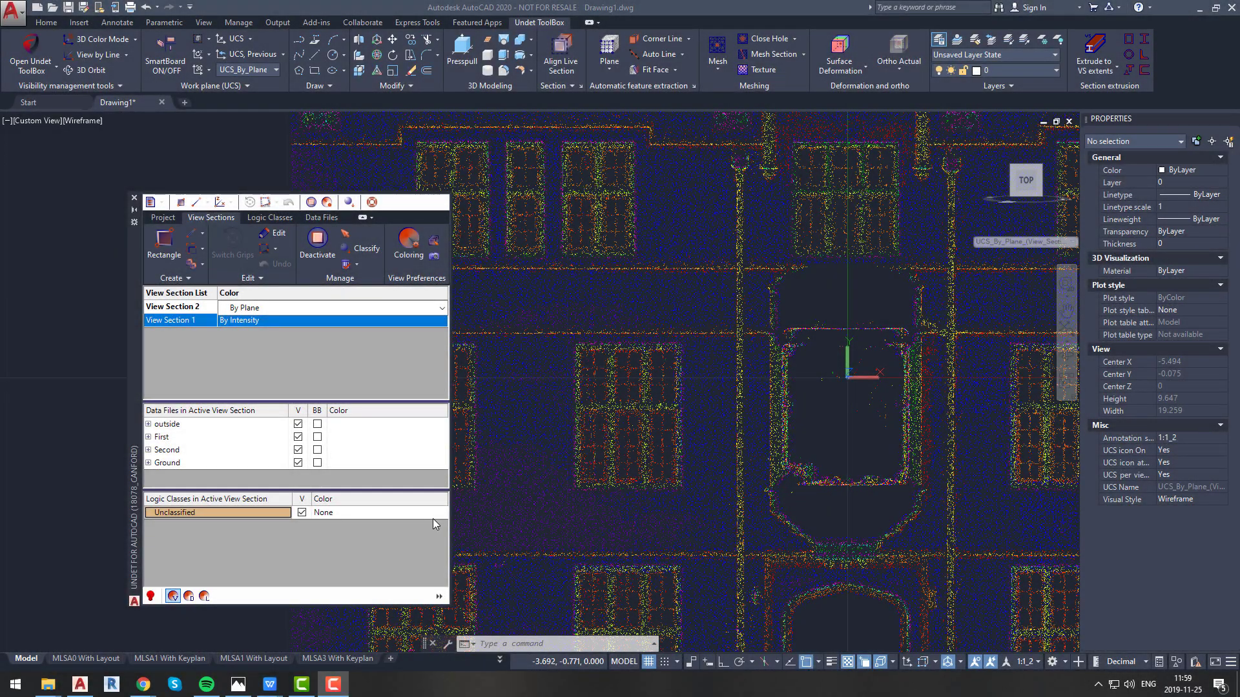
click(169, 577)
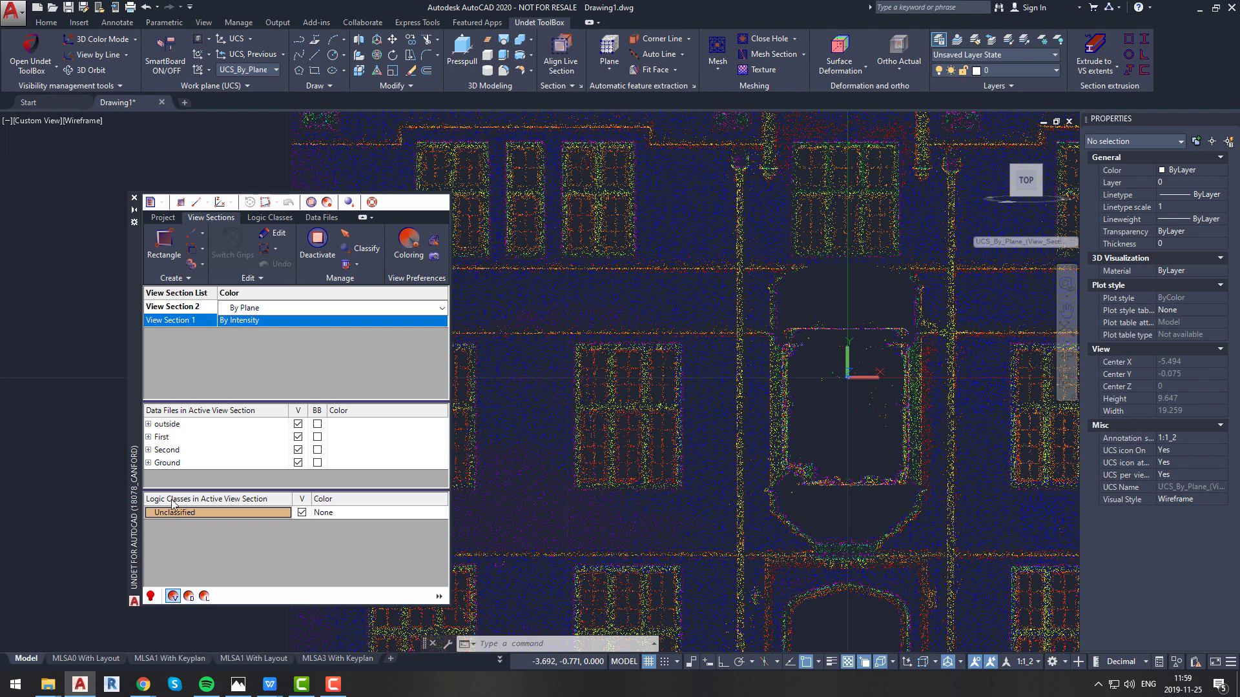
click(121, 85)
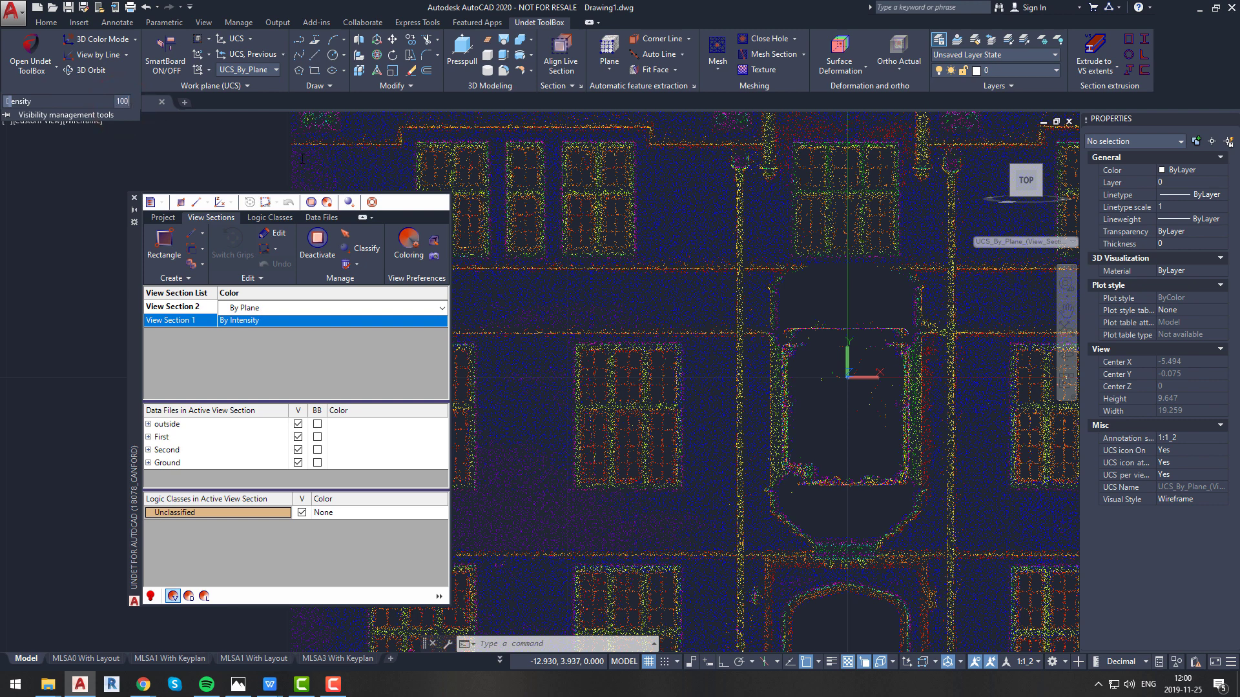
click(575, 289)
scroll(594, 294, down, 2)
middle_drag(594, 293, 819, 413)
Step: Regenerate the point cloud with REGEN, then zoom in on the facade's left-side windows
key(Escape)
text(r)
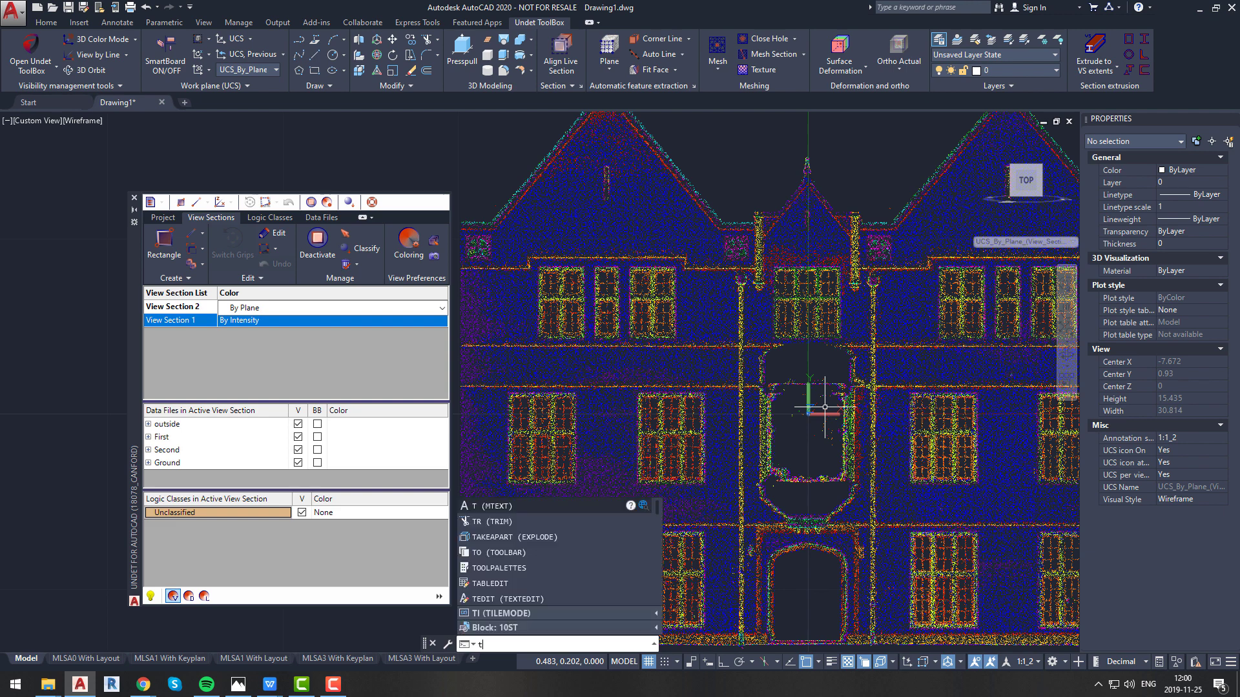
text(e)
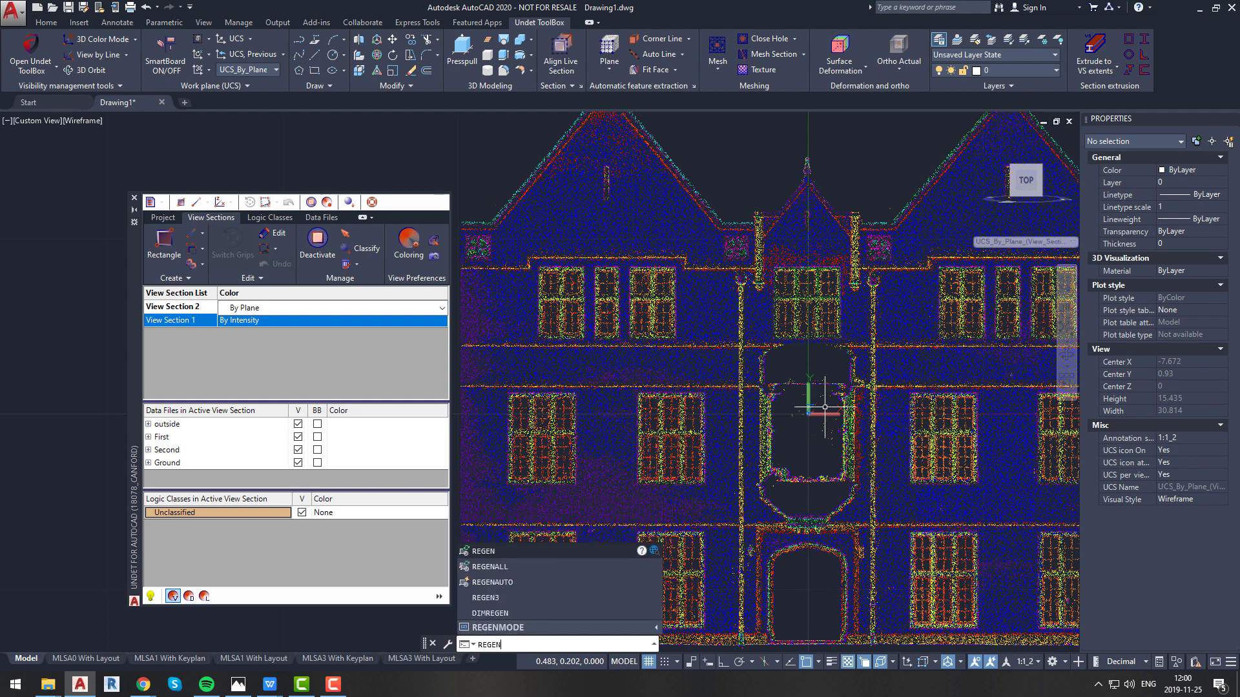
key(Return)
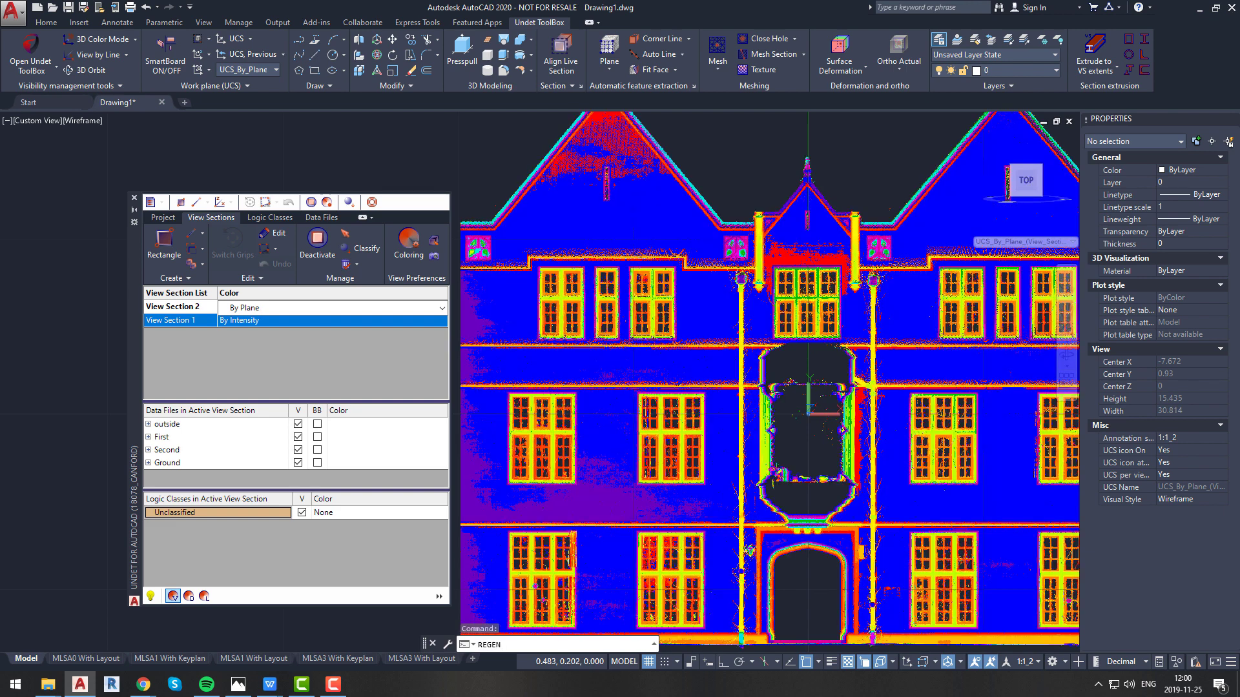
scroll(509, 387, up, 2)
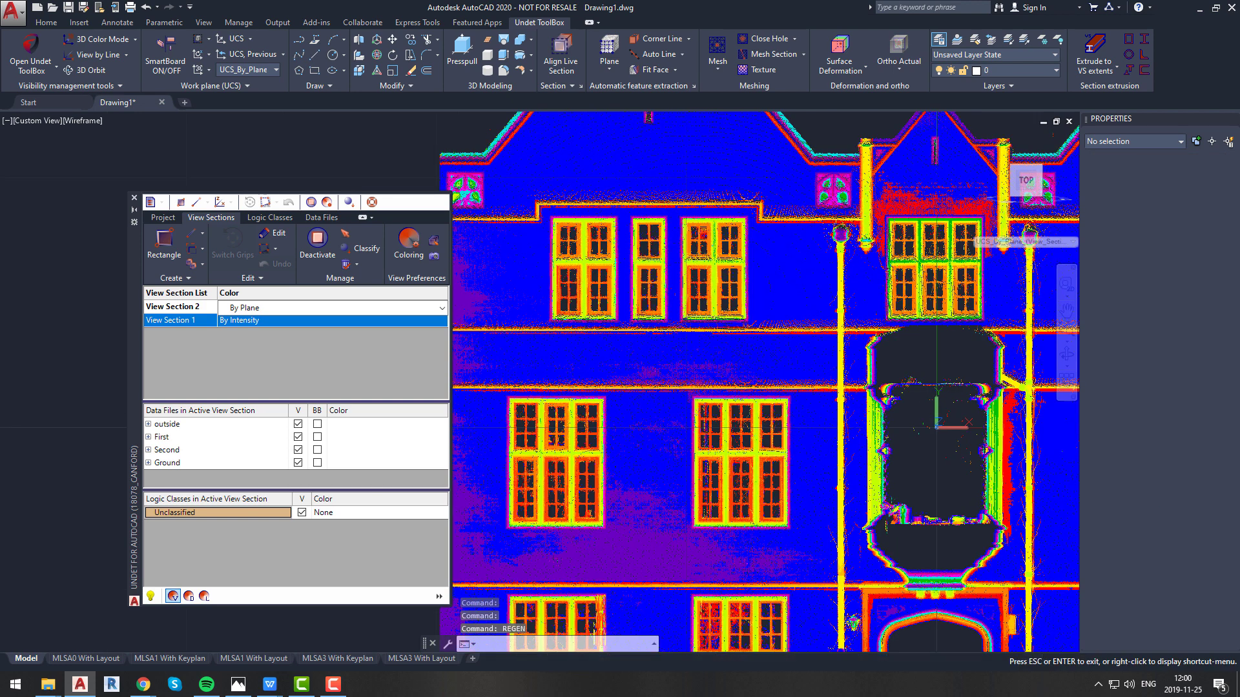
middle_drag(520, 407, 632, 350)
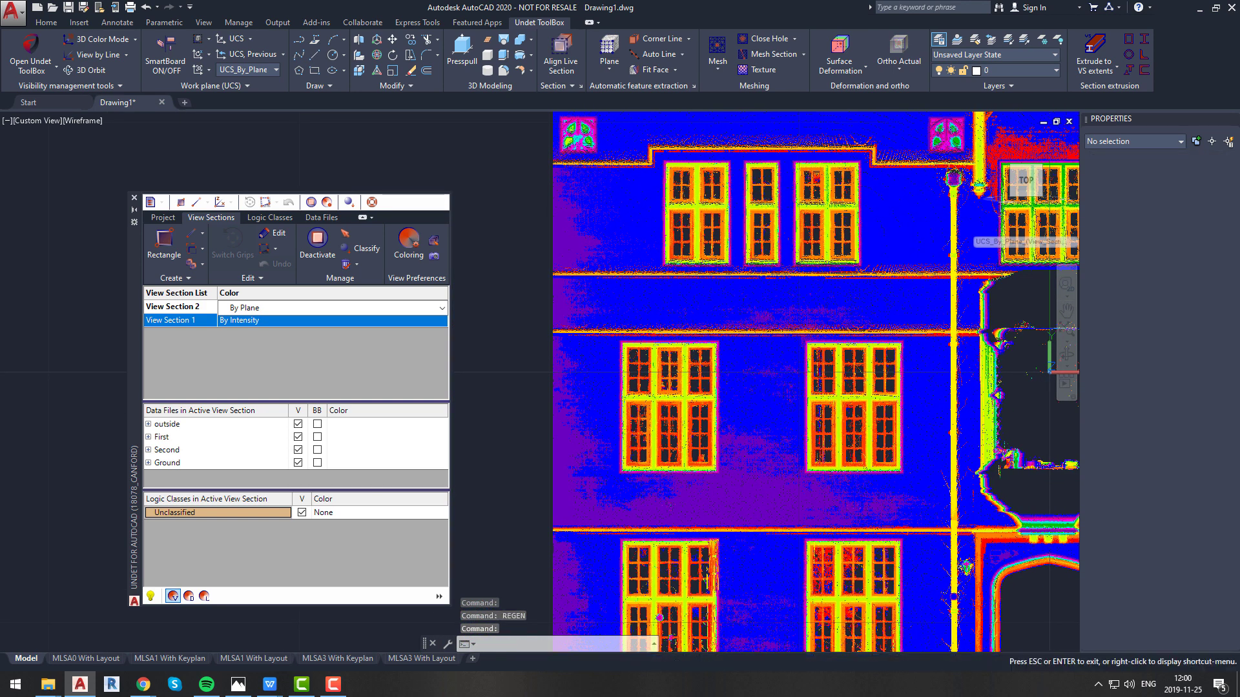
middle_drag(604, 437, 611, 416)
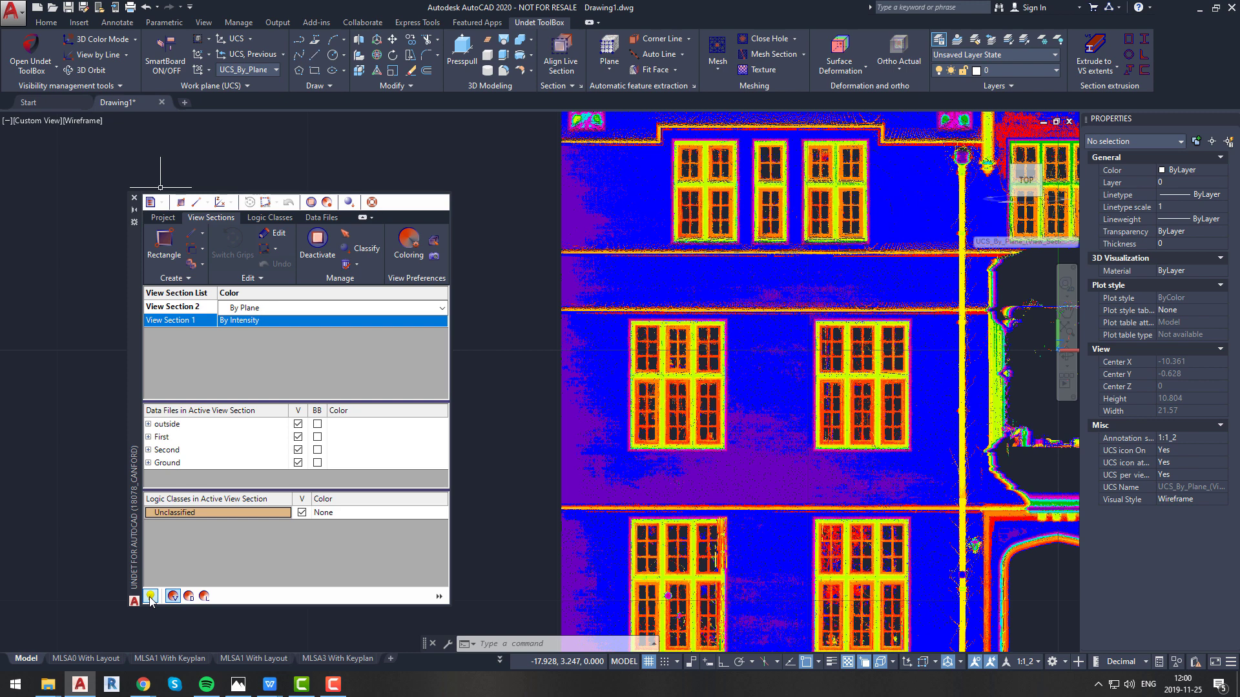
Step: Change Undet's point-cloud display mode, choosing Save and Continue at the warning
click(151, 597)
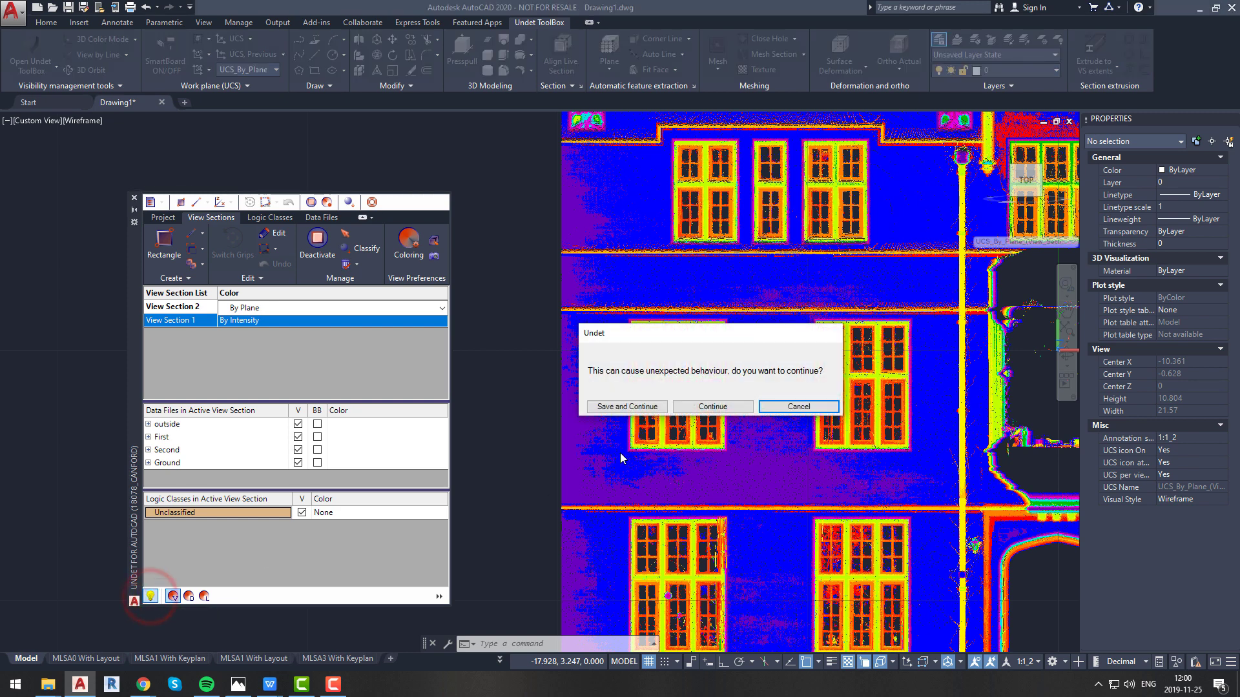
click(658, 408)
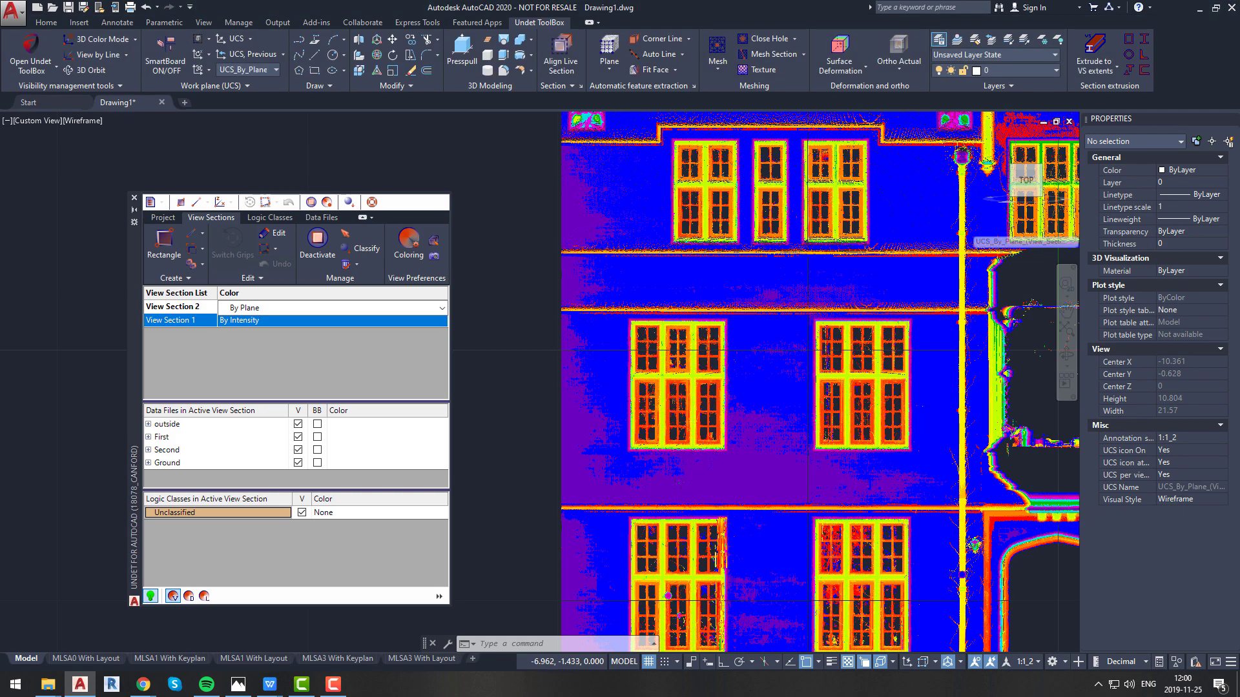
scroll(713, 416, up, 2)
scroll(706, 417, up, 2)
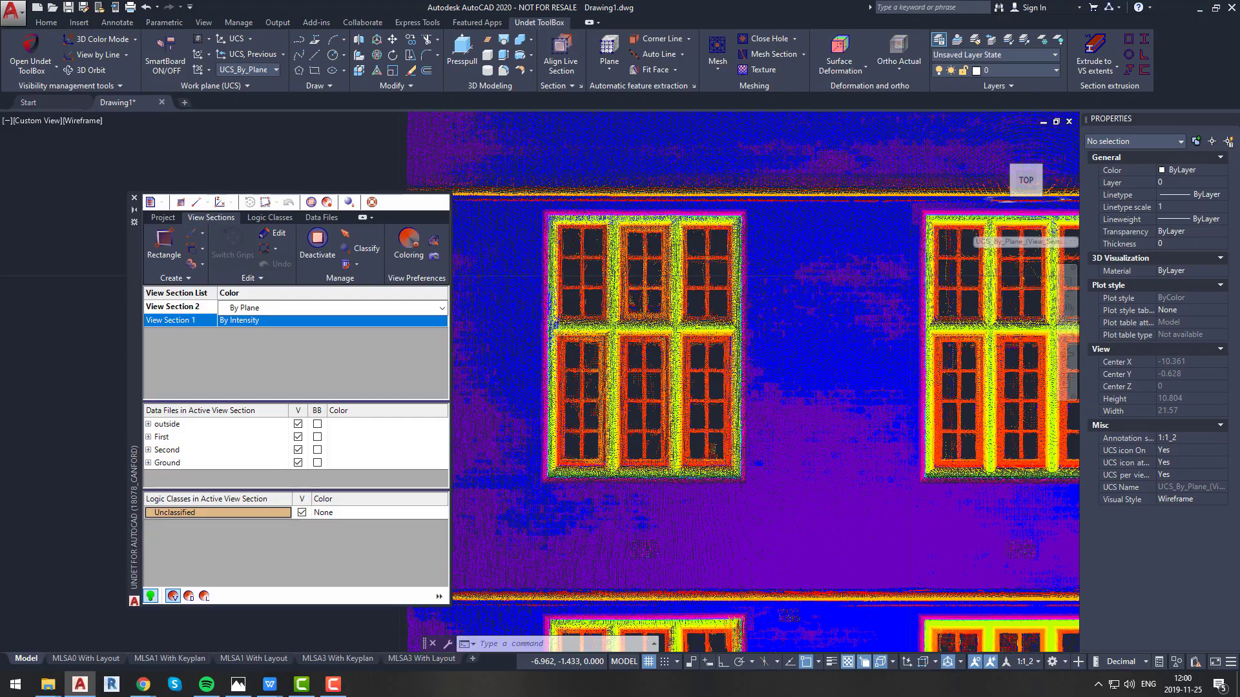
scroll(703, 420, up, 2)
middle_drag(703, 420, 761, 450)
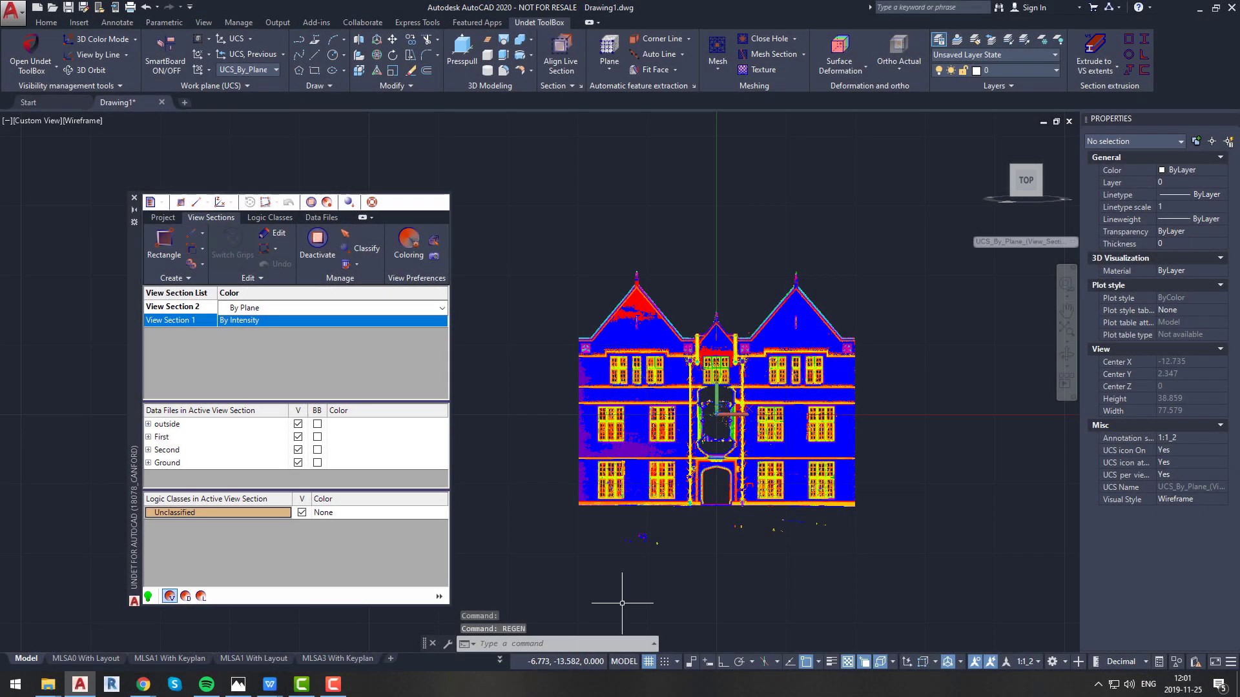
Step: Regenerate the full facade with REGEN and select View Section 2
click(580, 643)
text(regen)
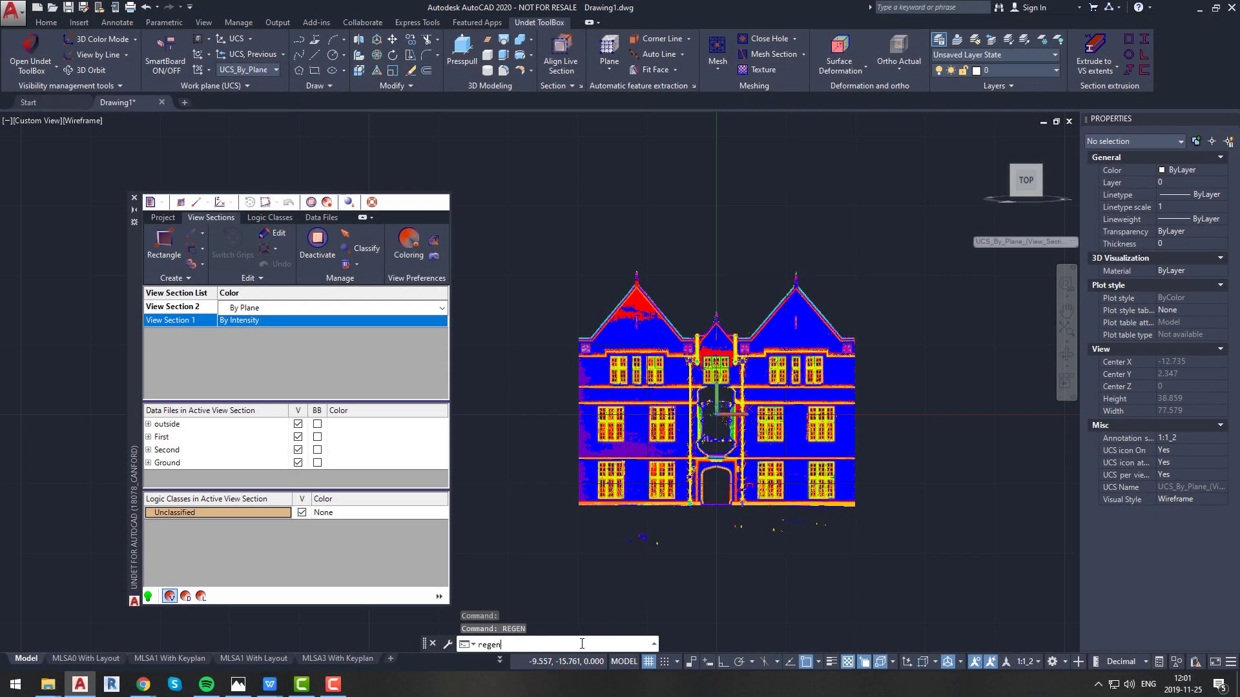
key(Return)
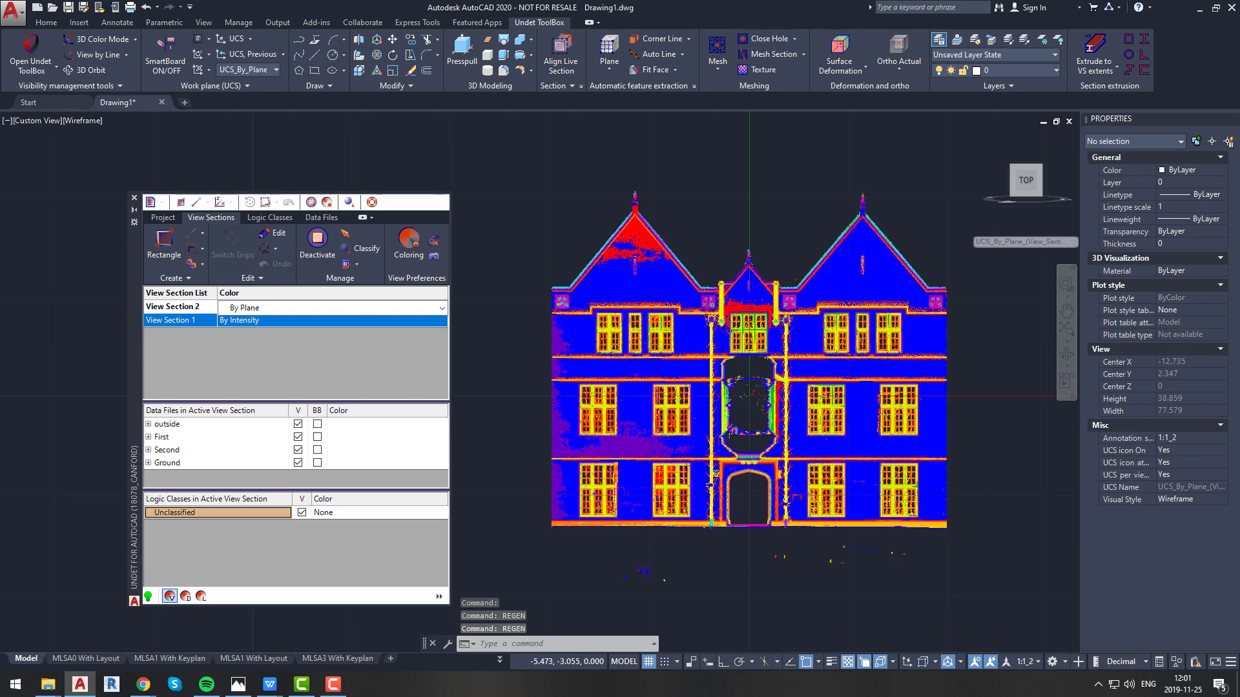
scroll(642, 449, down, 1)
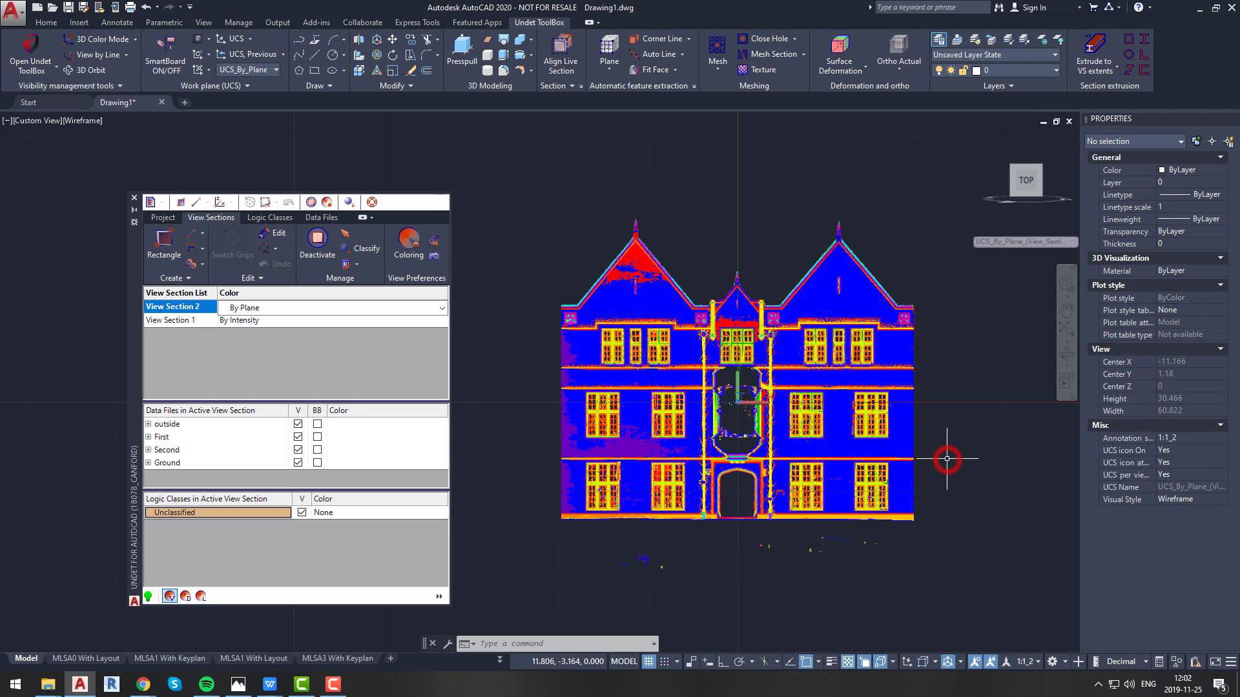
click(943, 460)
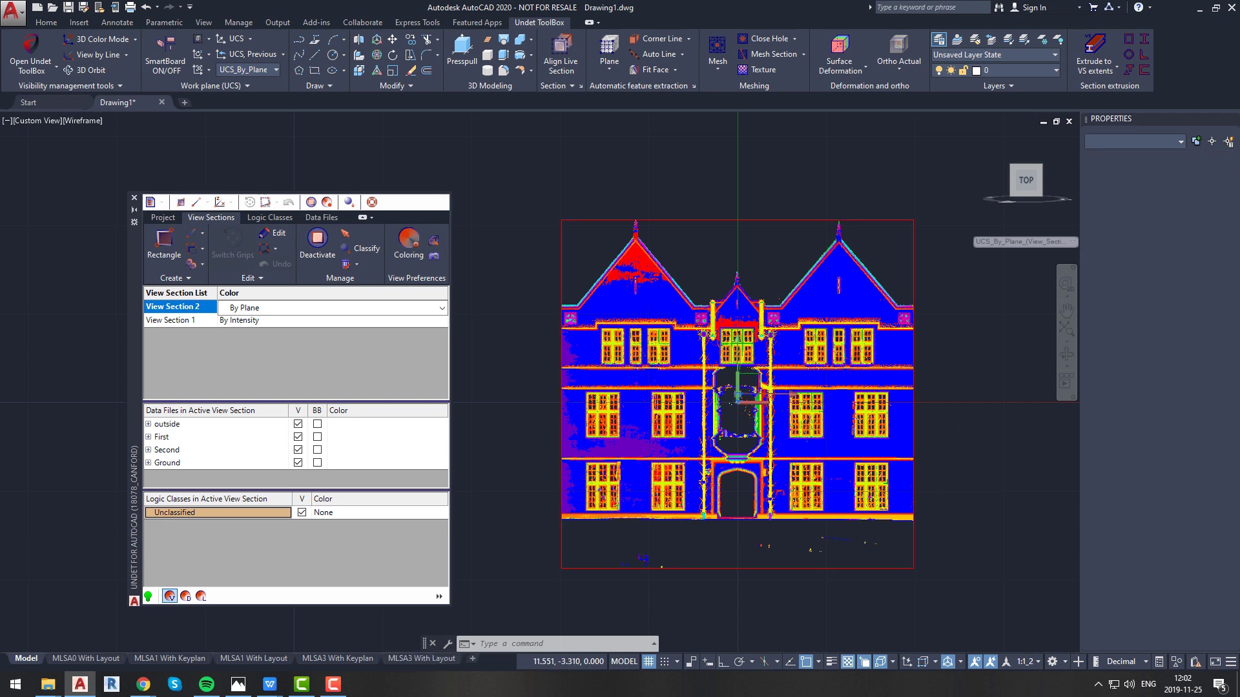
Step: Adjust View Section 2's top grip, trying heights 18.781, 19.653, then 20.344
click(738, 221)
click(737, 213)
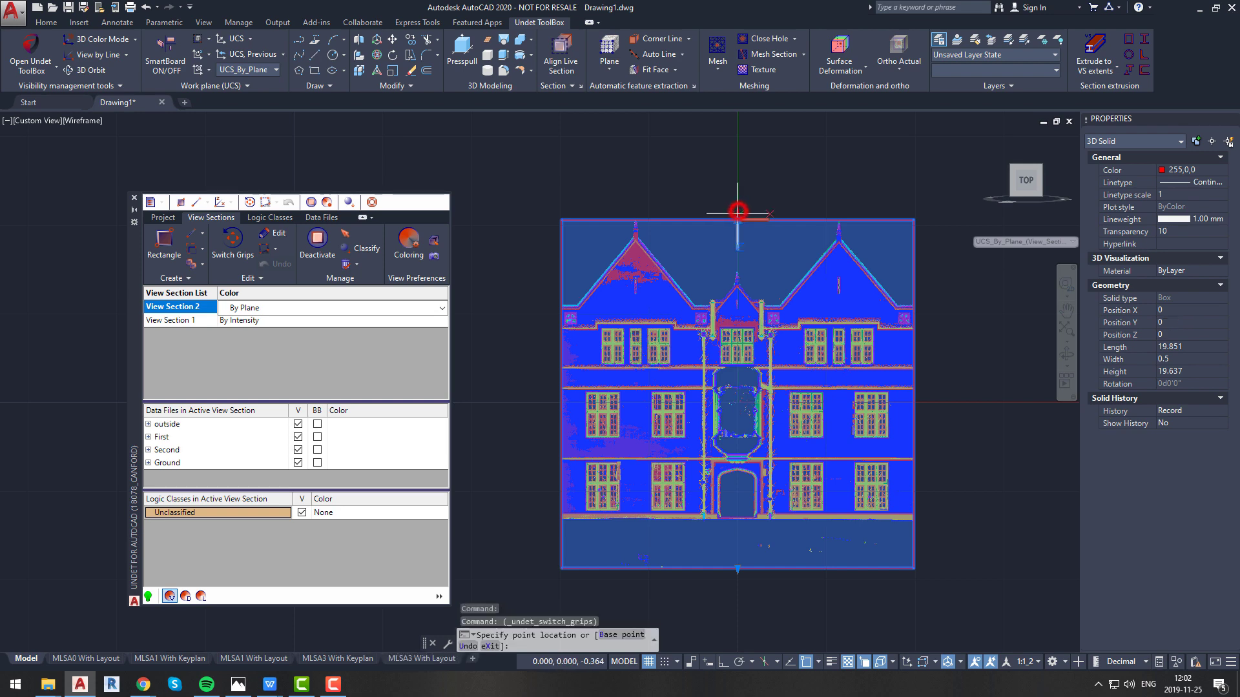
click(742, 229)
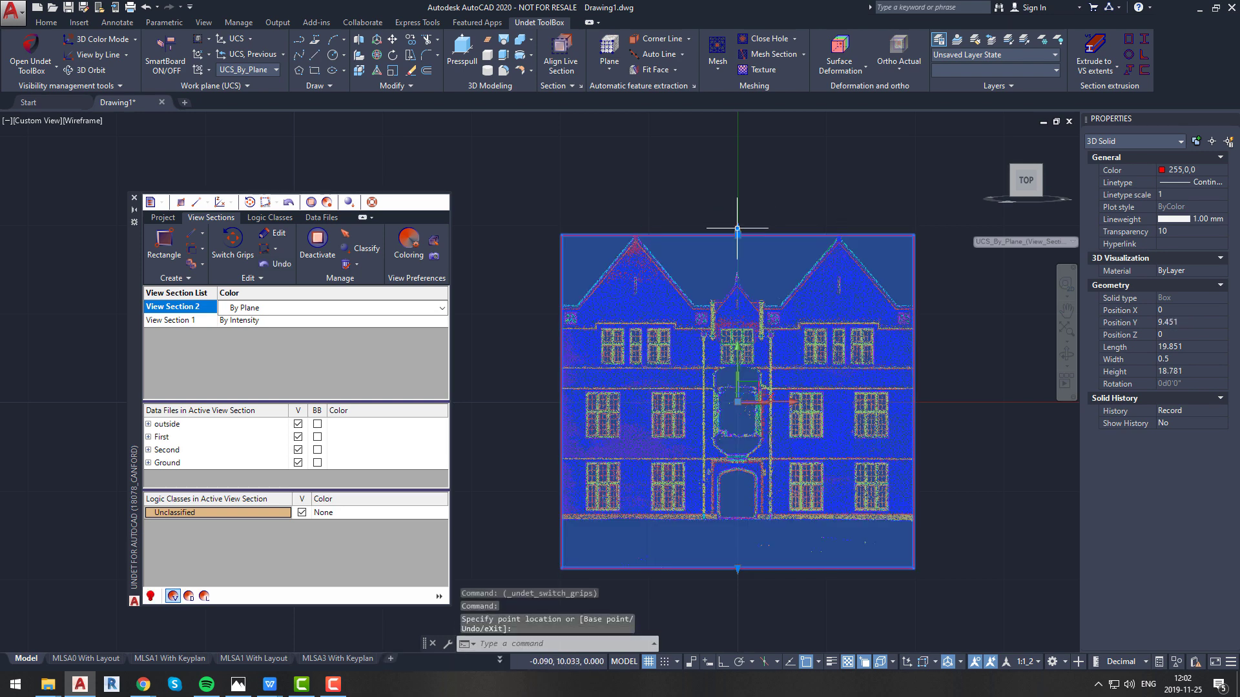
click(734, 221)
click(744, 215)
click(742, 206)
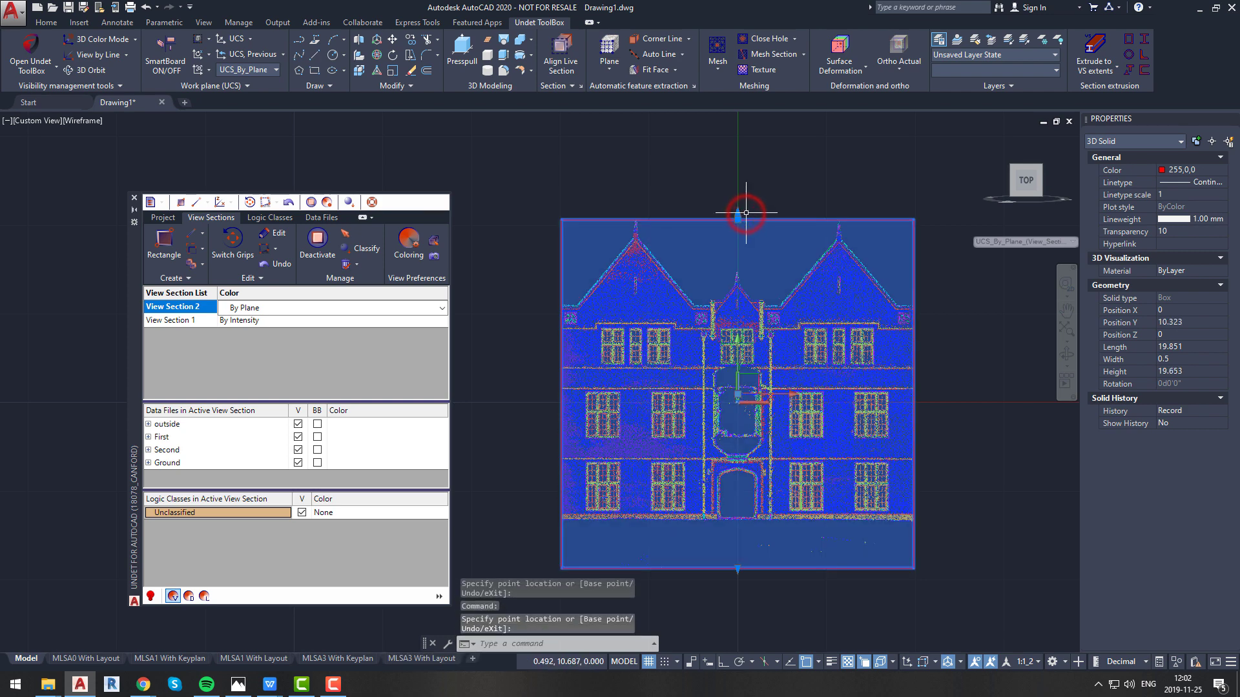
click(738, 210)
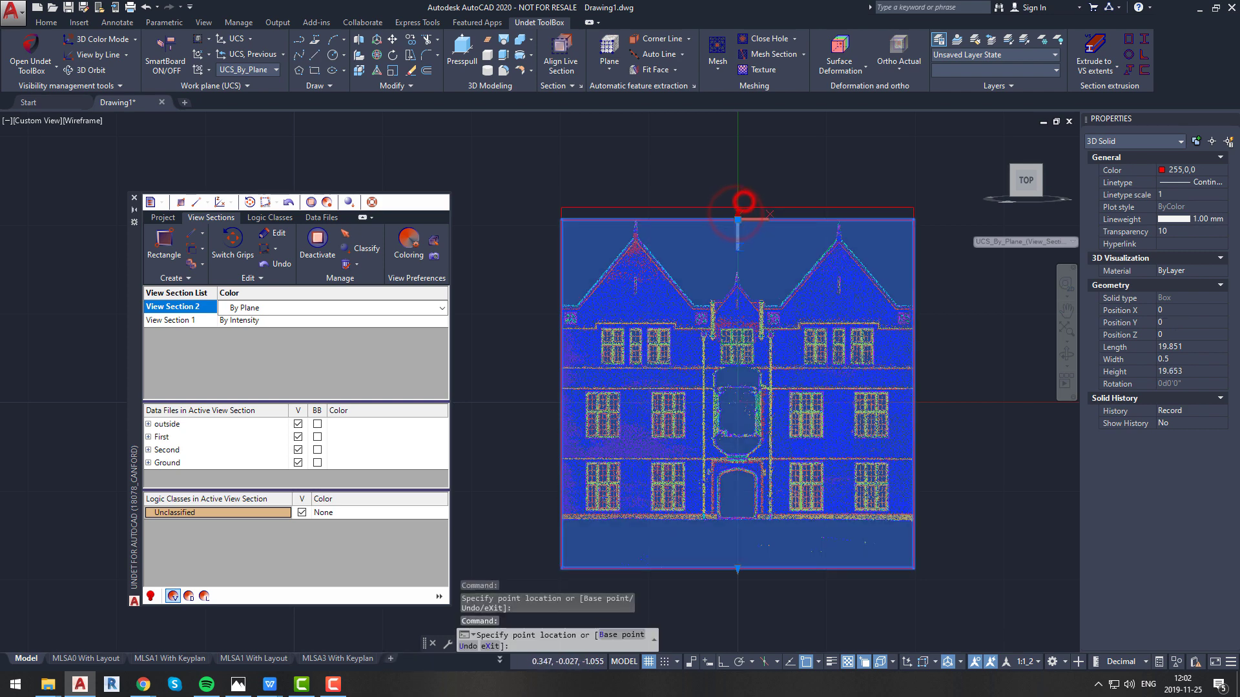
click(742, 201)
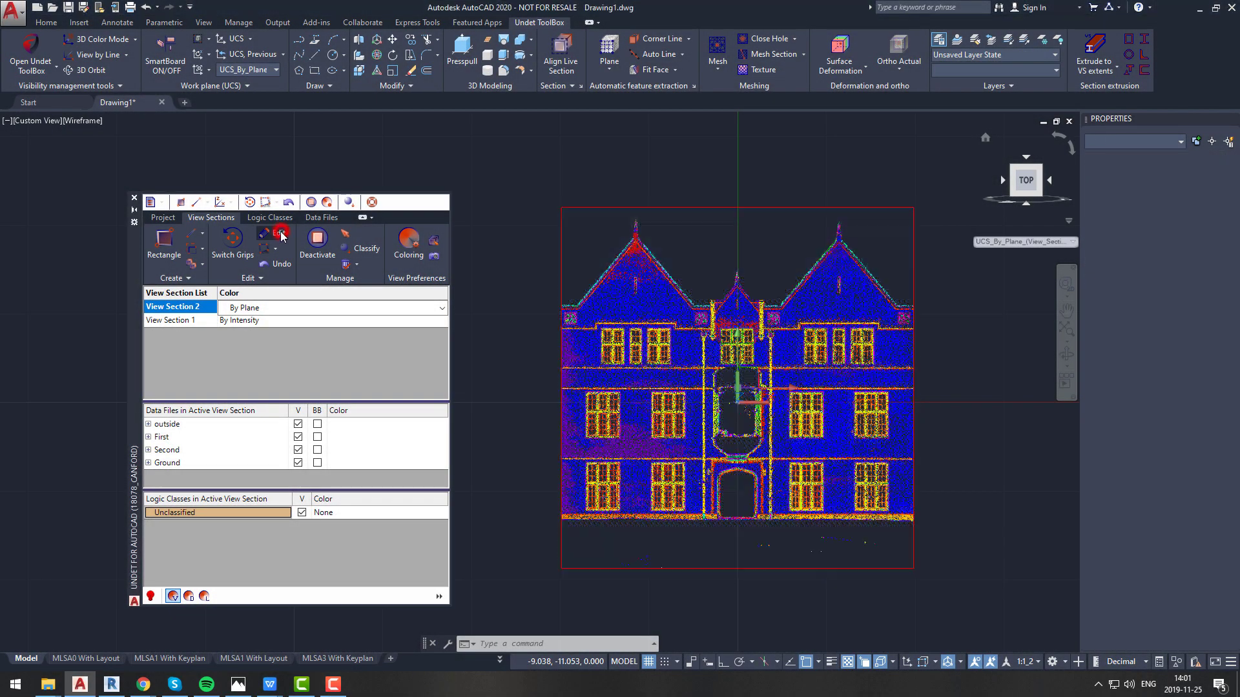
Step: Lower the clip box's top edge to height 9.074, then raise the bottom edge to 2.981
click(282, 237)
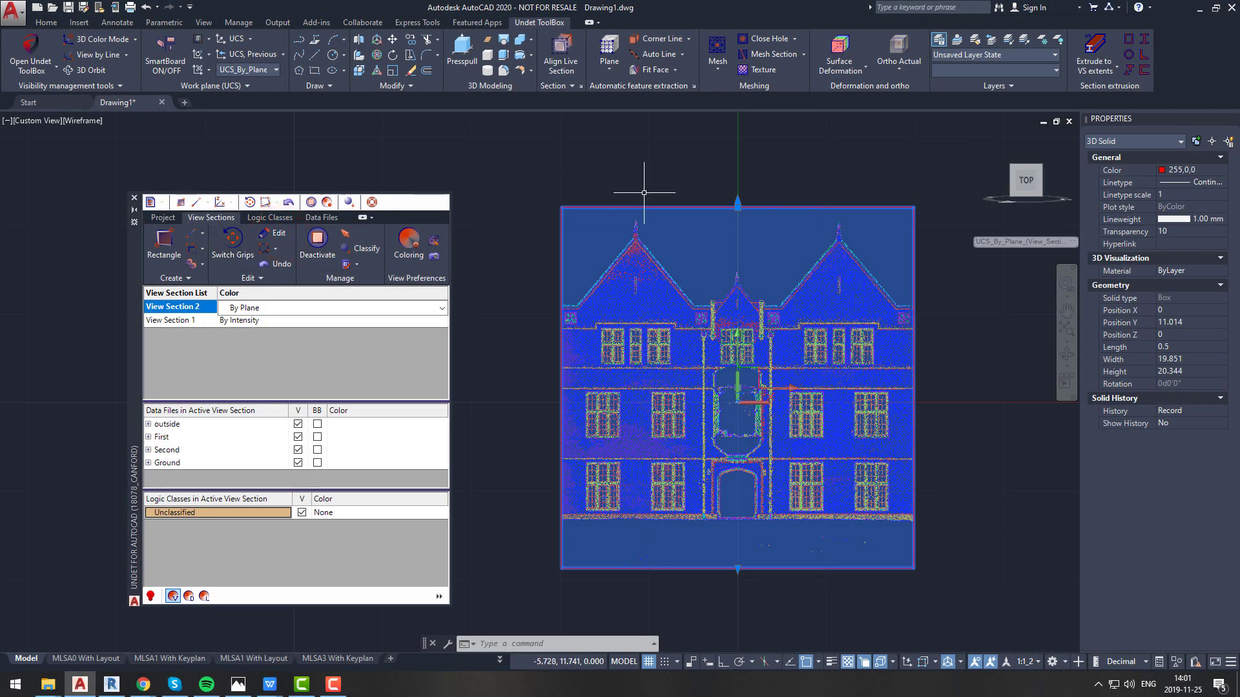
click(736, 201)
click(729, 401)
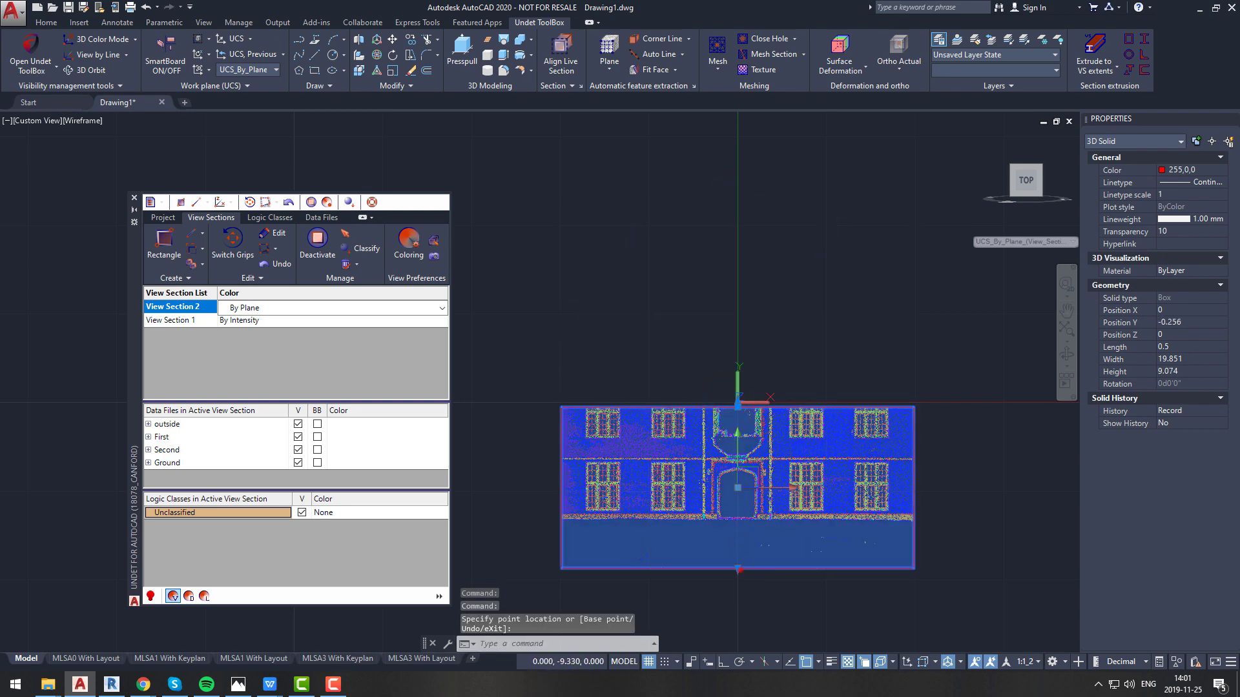
click(738, 568)
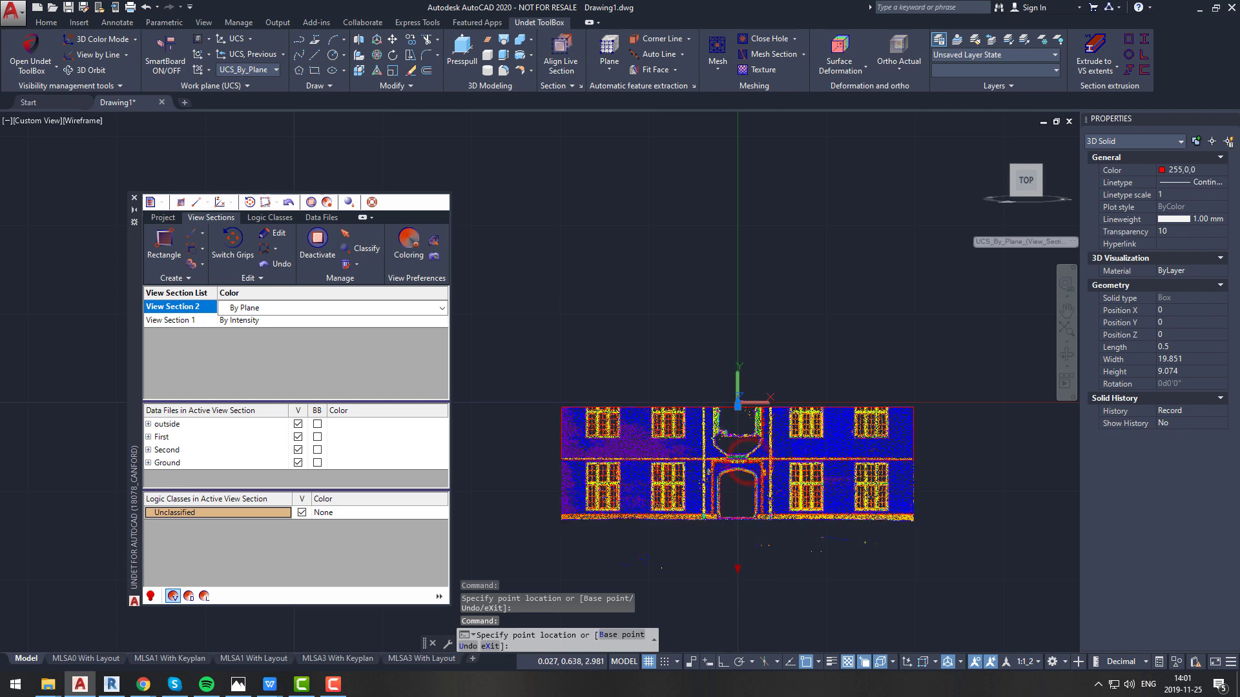
click(738, 461)
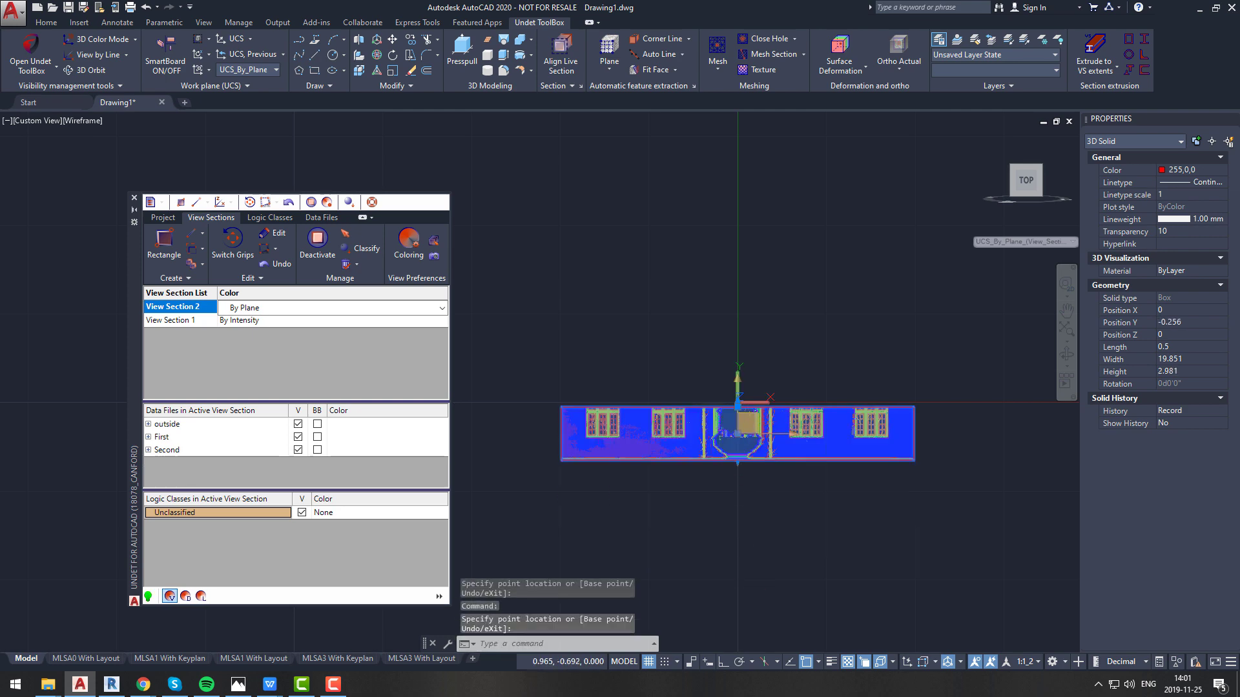